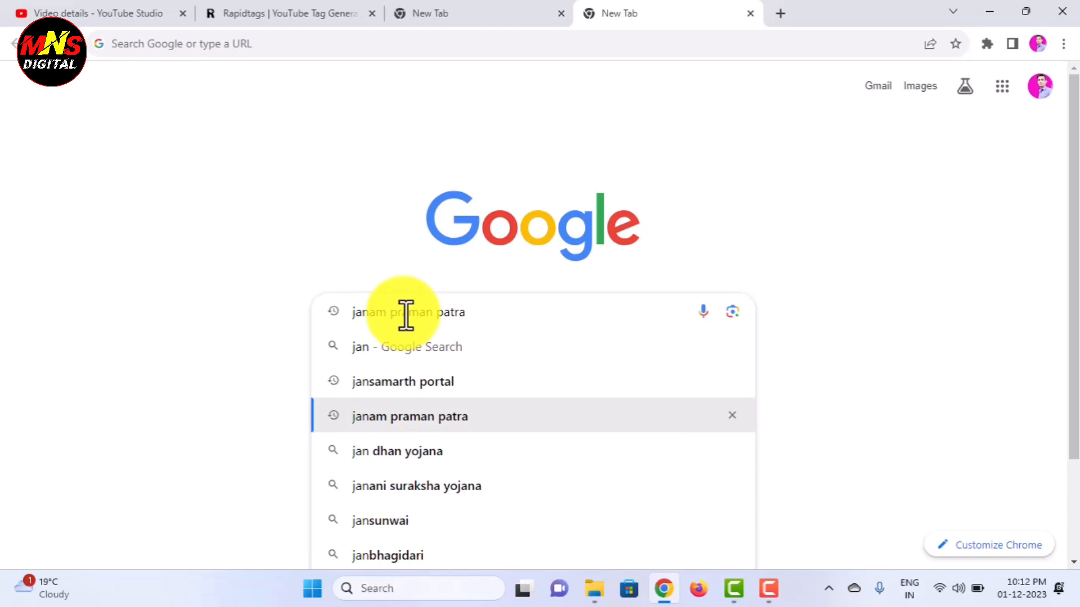
- Open the JanSamarth home page from a search for "jansamarth portal" and dismiss its notice to applicants
key(Return)
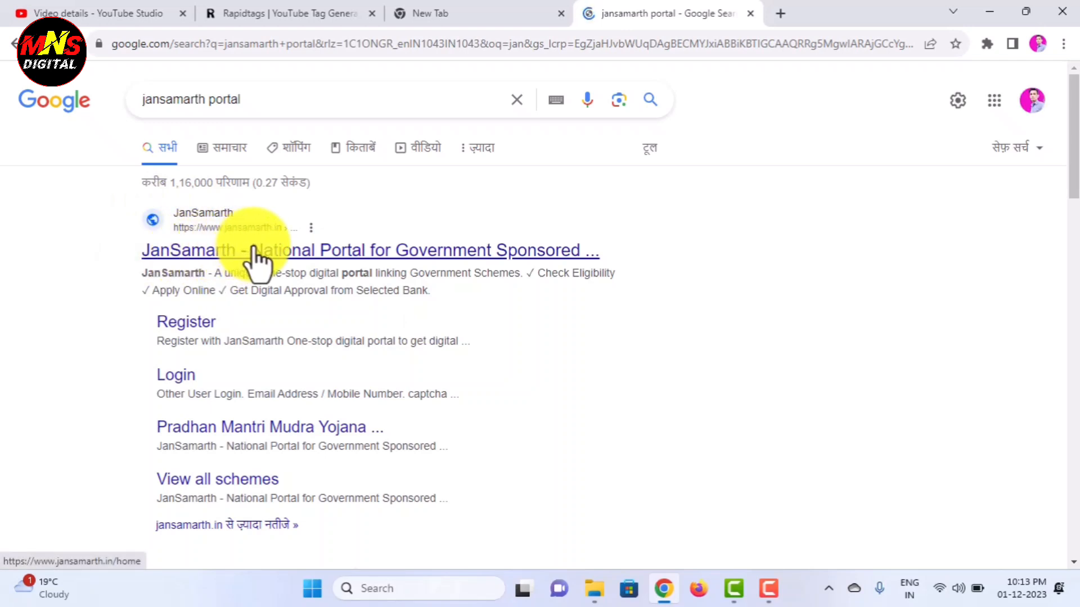
click(380, 252)
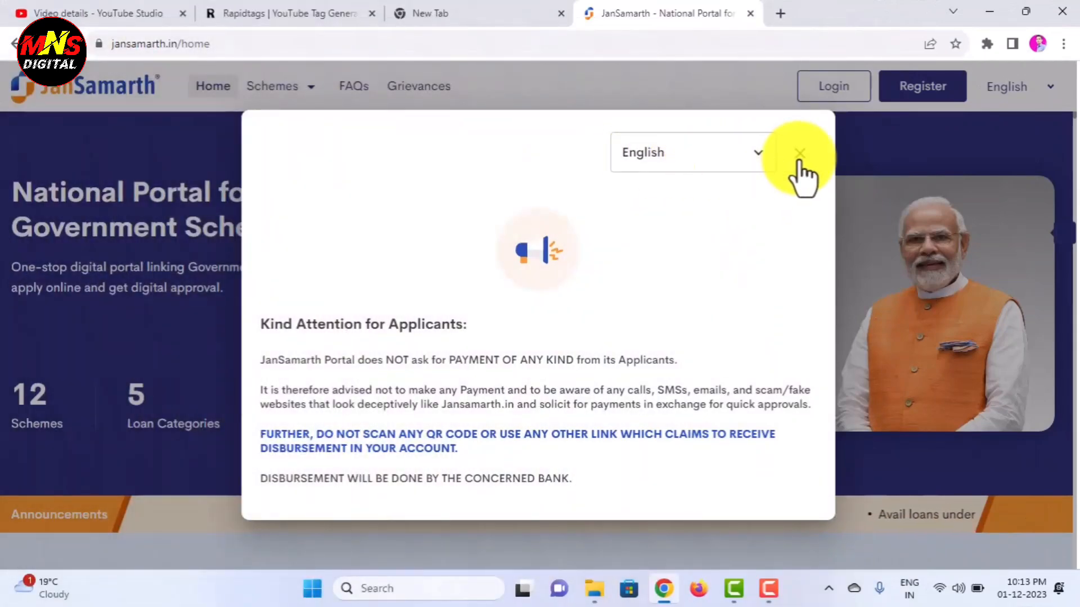
click(738, 157)
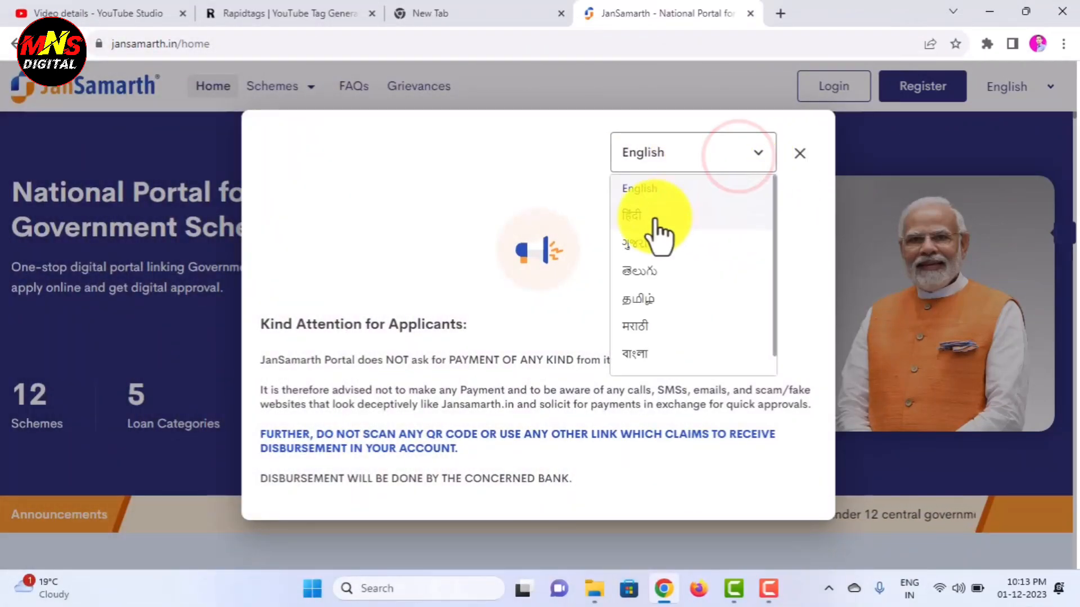
click(799, 153)
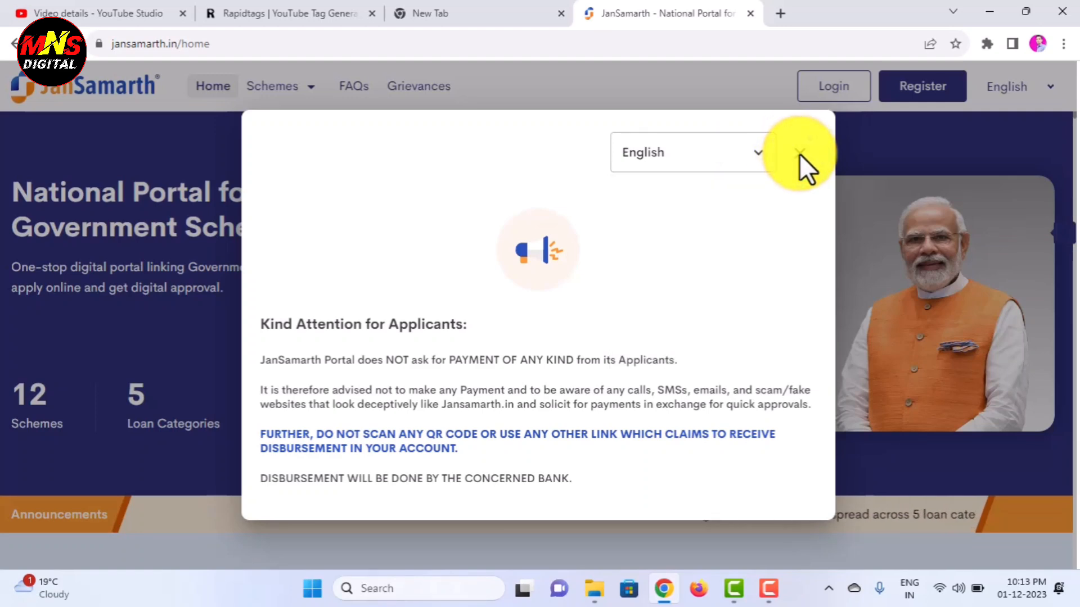
click(798, 154)
- Open the eligibility check for the Business Activity Loan category
scroll(475, 242, down, 7)
scroll(475, 241, down, 3)
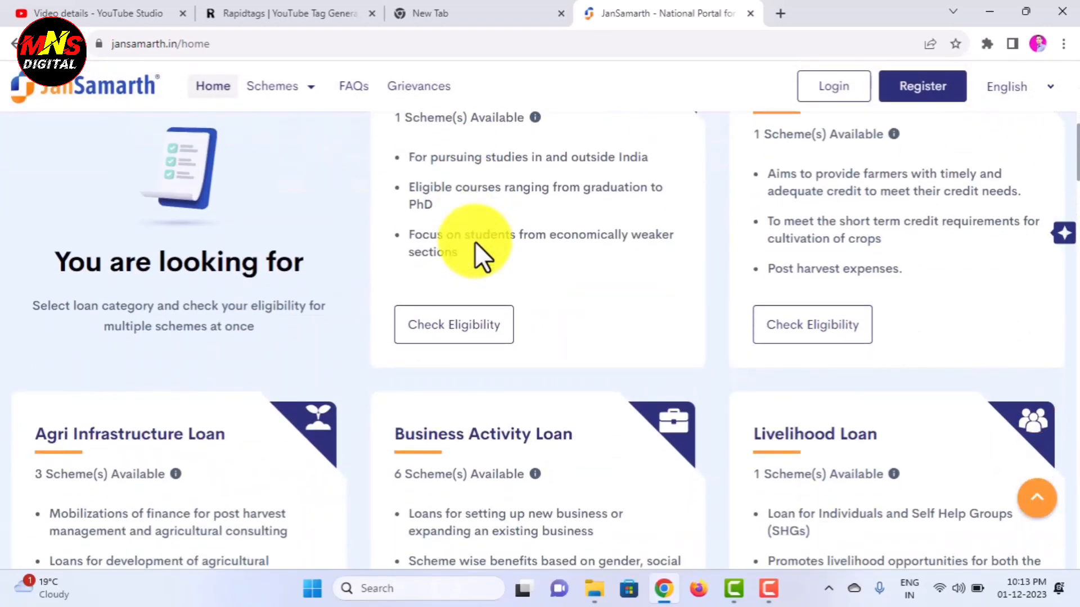
scroll(680, 340, up, 3)
scroll(618, 326, down, 7)
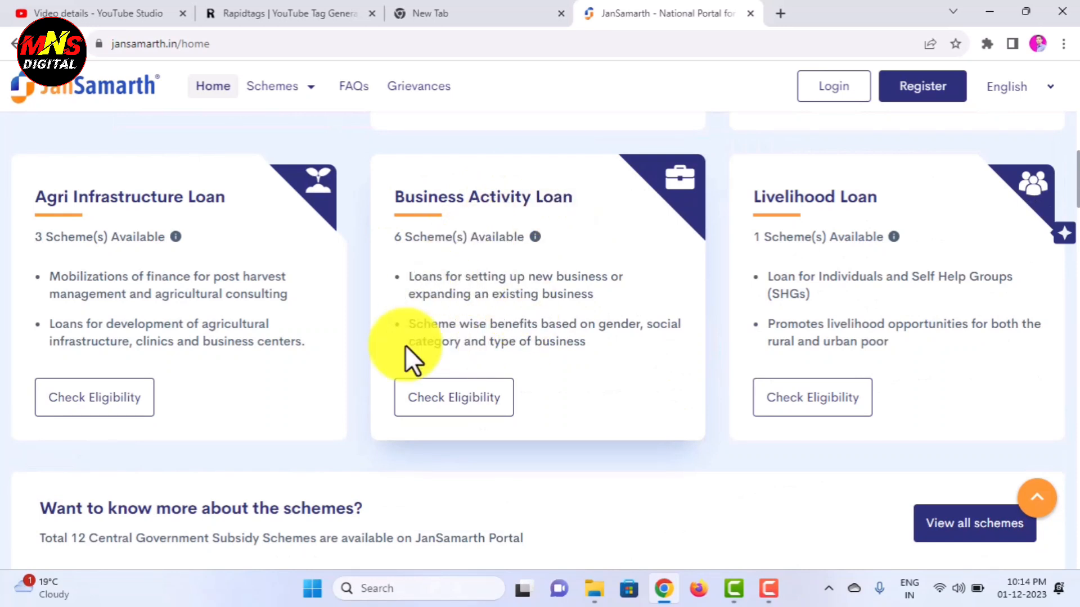
click(463, 414)
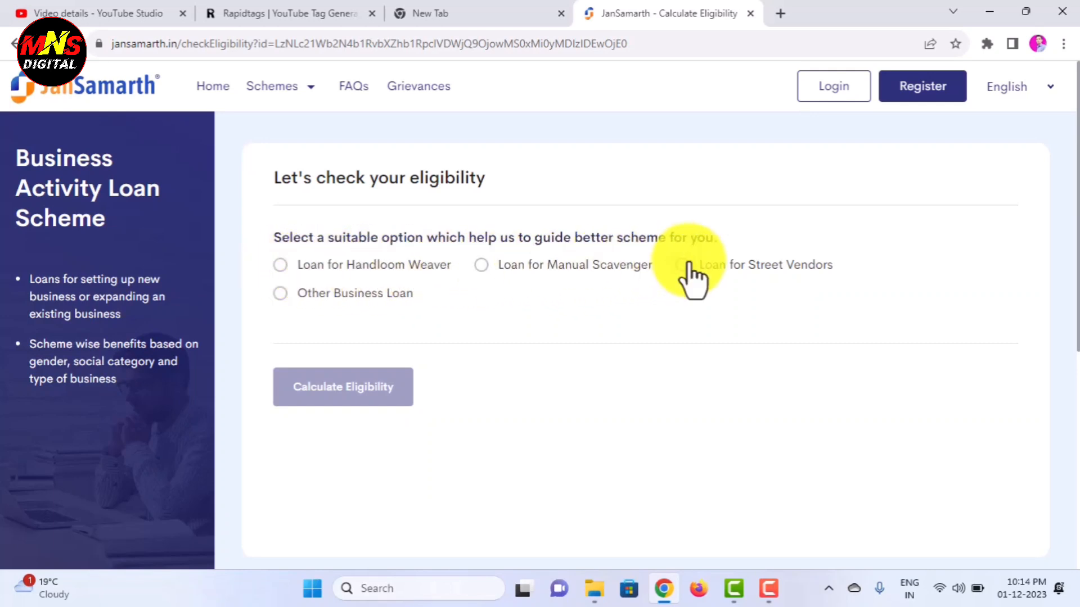
- Choose Other Business Loan as the suitable option and New as the type of business activity
click(276, 295)
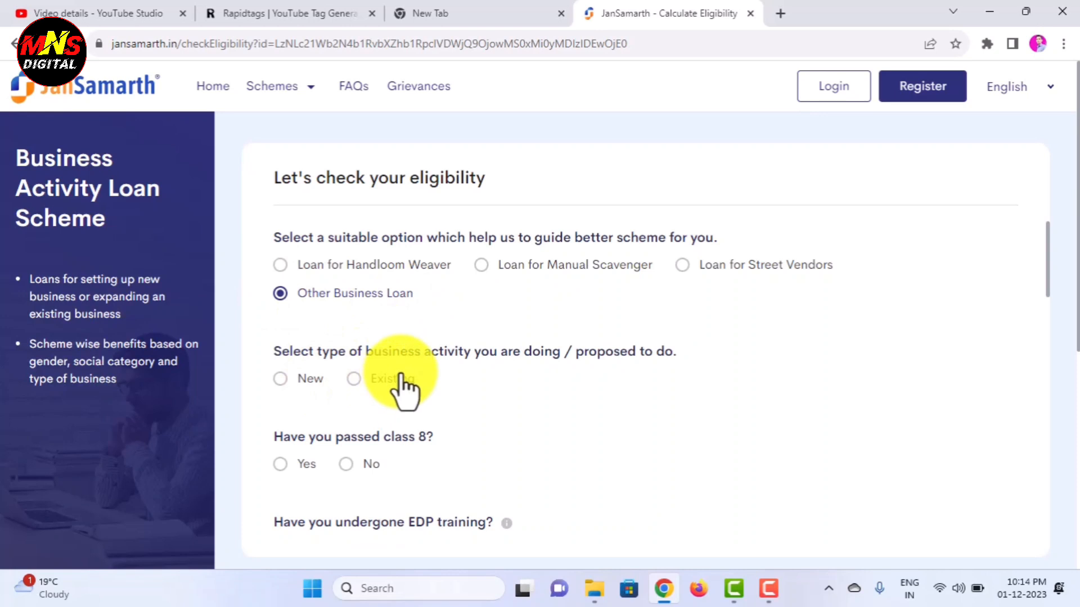
scroll(400, 388, down, 3)
scroll(405, 390, up, 1)
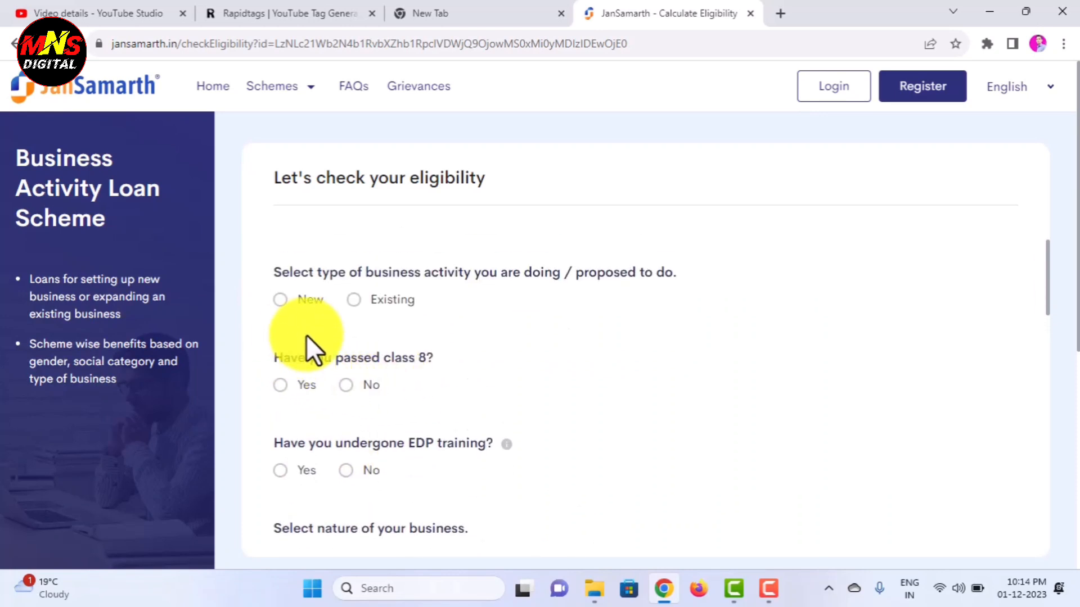
scroll(295, 335, up, 2)
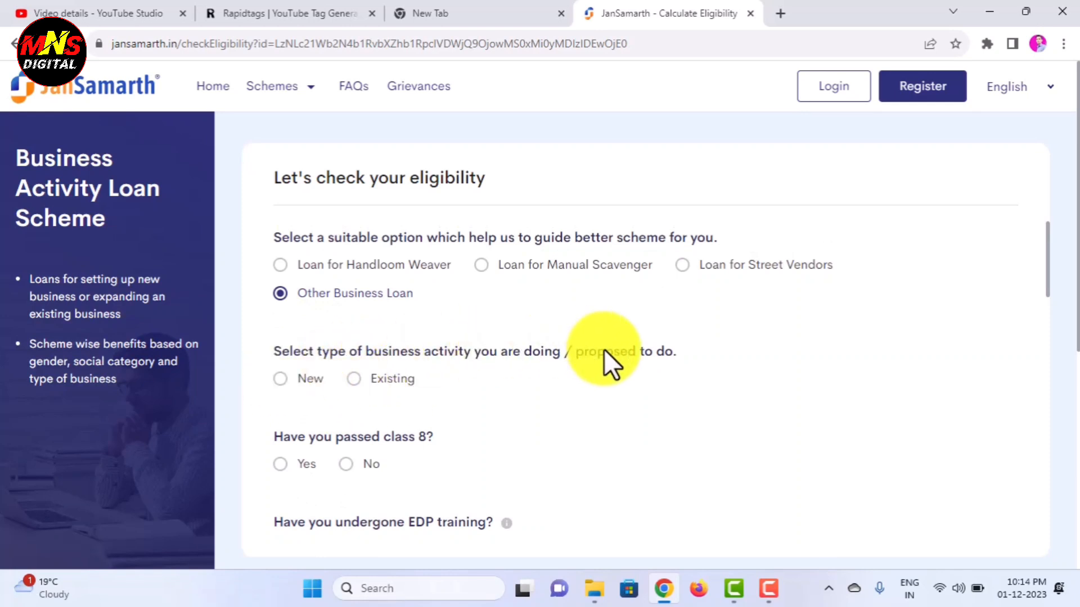
click(276, 380)
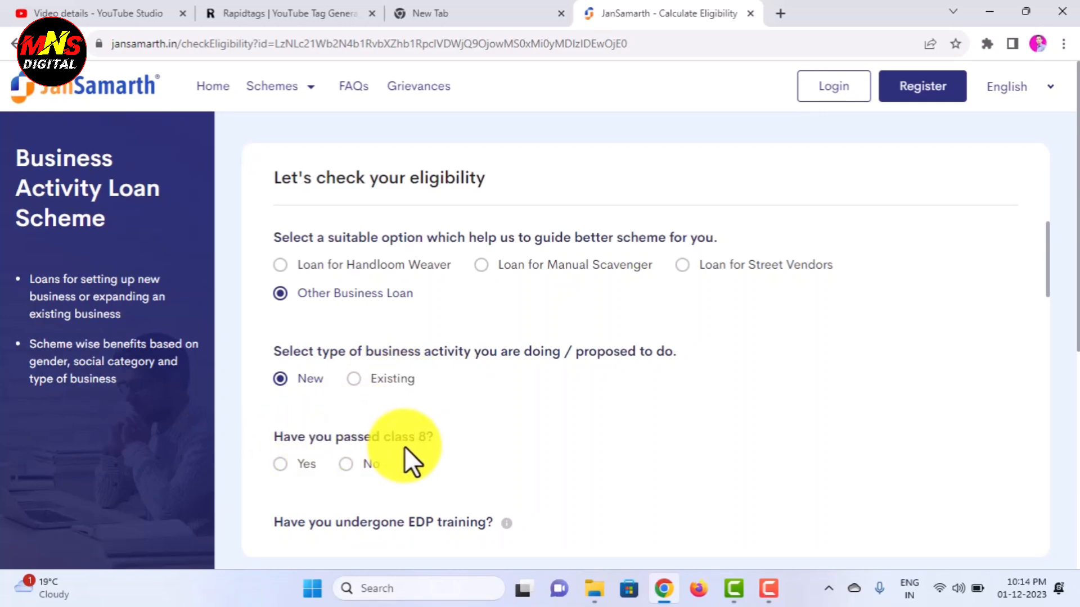
- Answer Yes to having passed class 8 and No to having undergone EDP training
click(278, 465)
scroll(393, 461, down, 3)
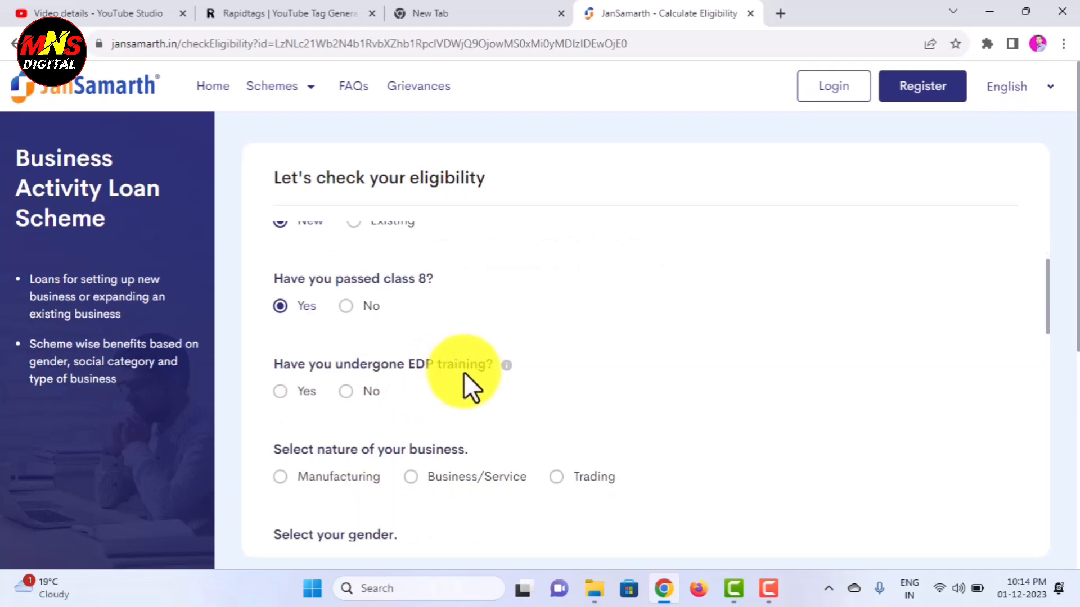
click(346, 392)
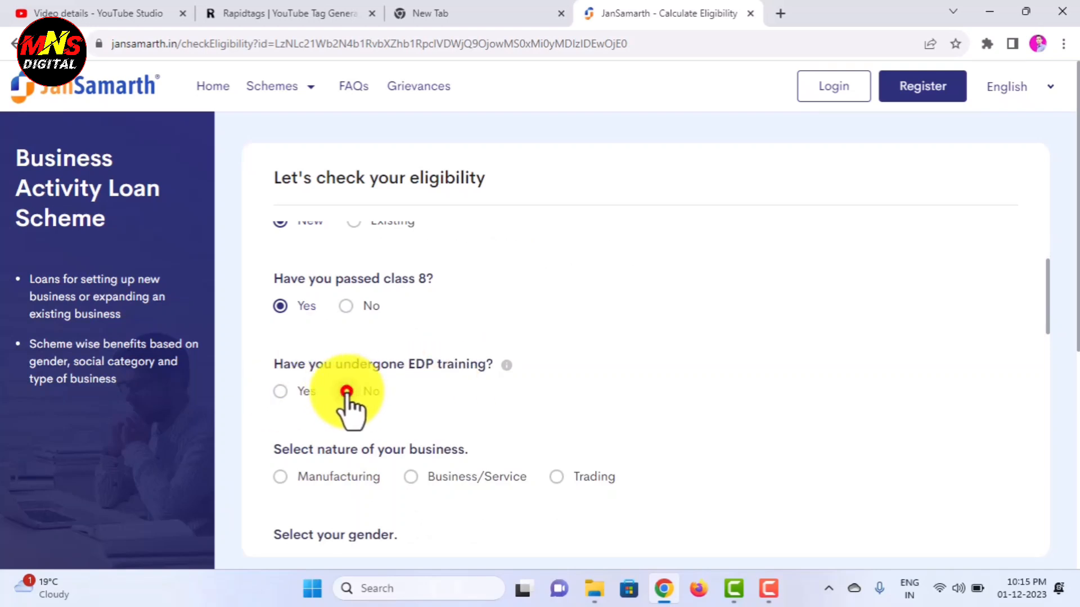
- Set the nature of the business to Business/Service and the gender to Male
scroll(393, 396, down, 1)
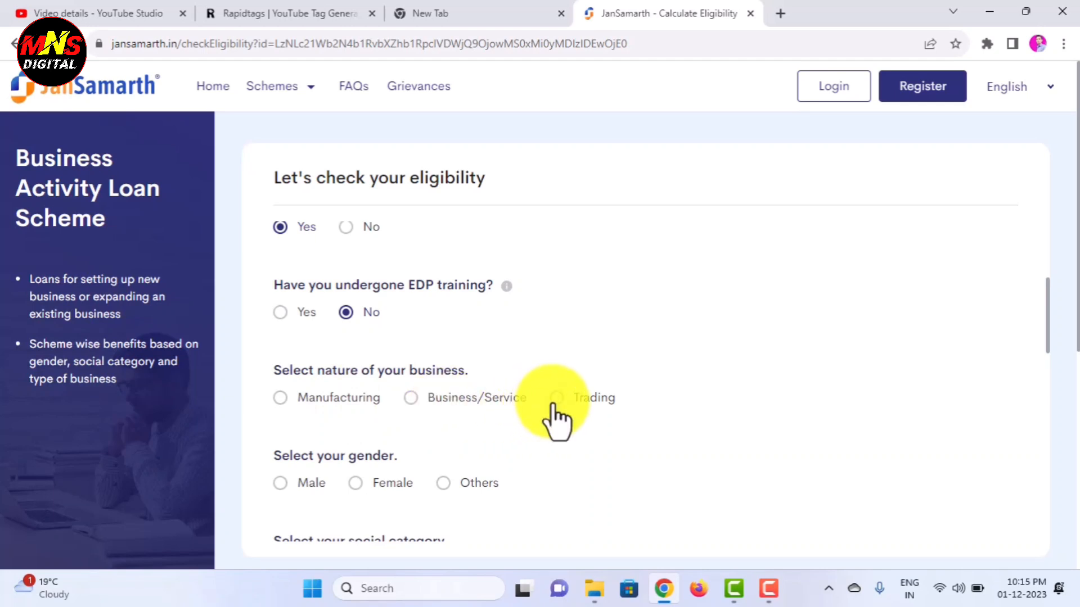
click(411, 398)
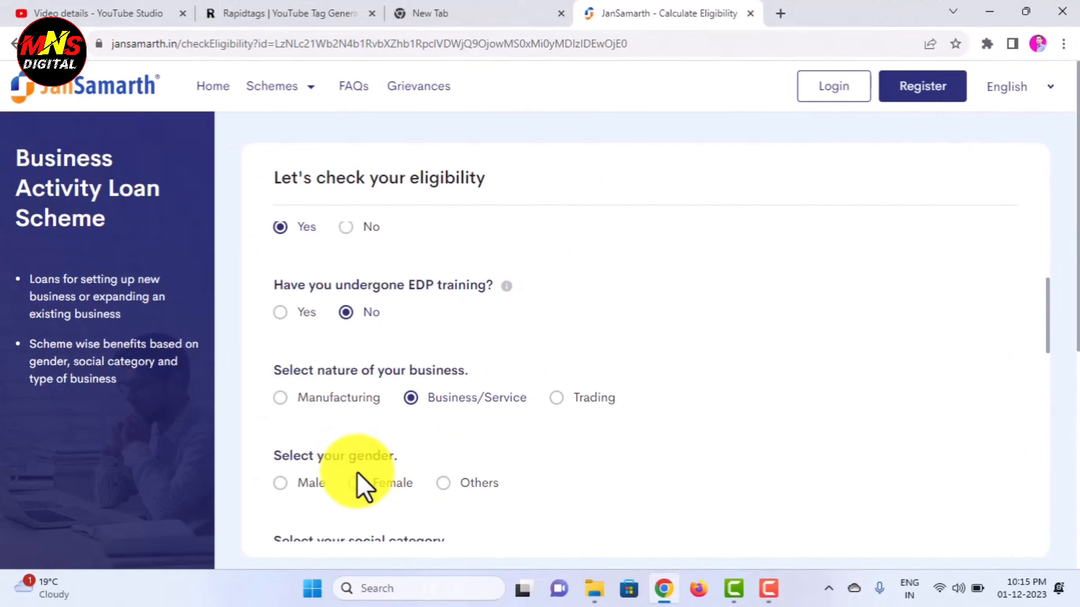
click(280, 484)
- Set the social category to OBC and answer No to being an ex-serviceman or physically handicapped
scroll(478, 490, down, 3)
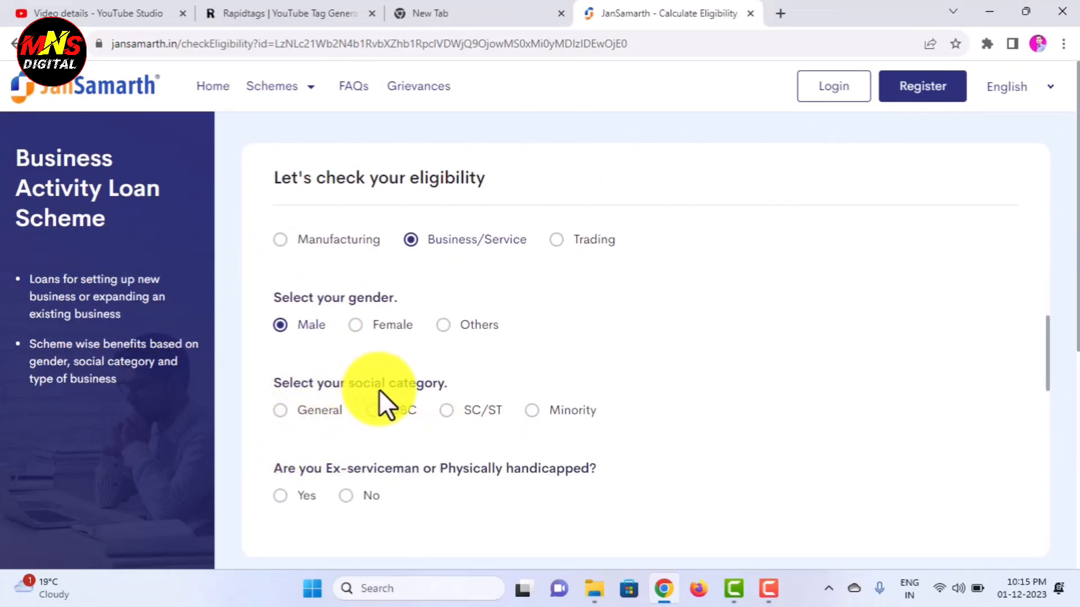
click(373, 410)
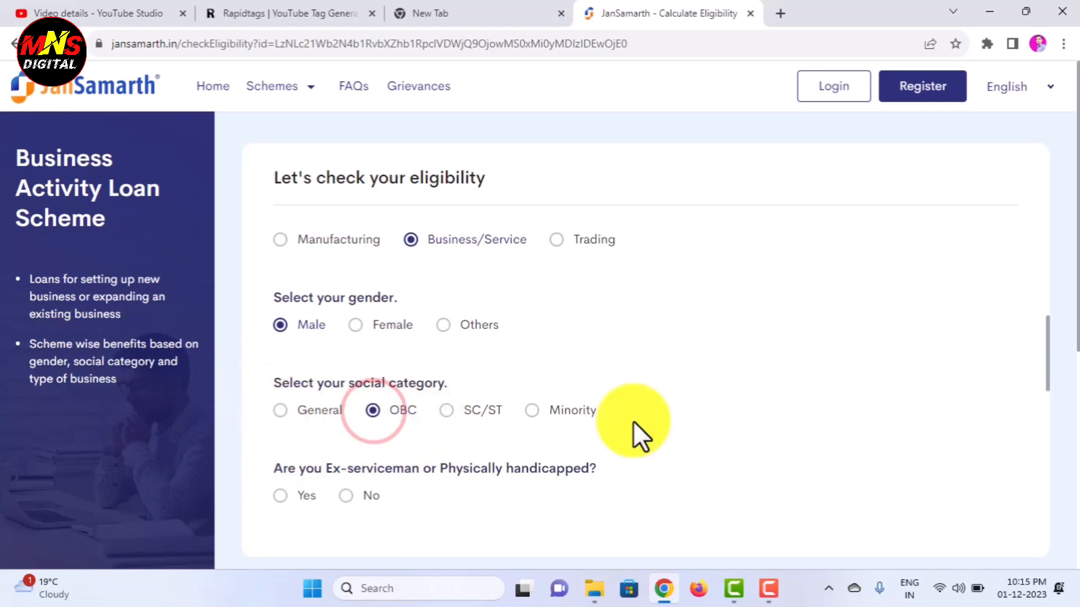
scroll(393, 428, down, 2)
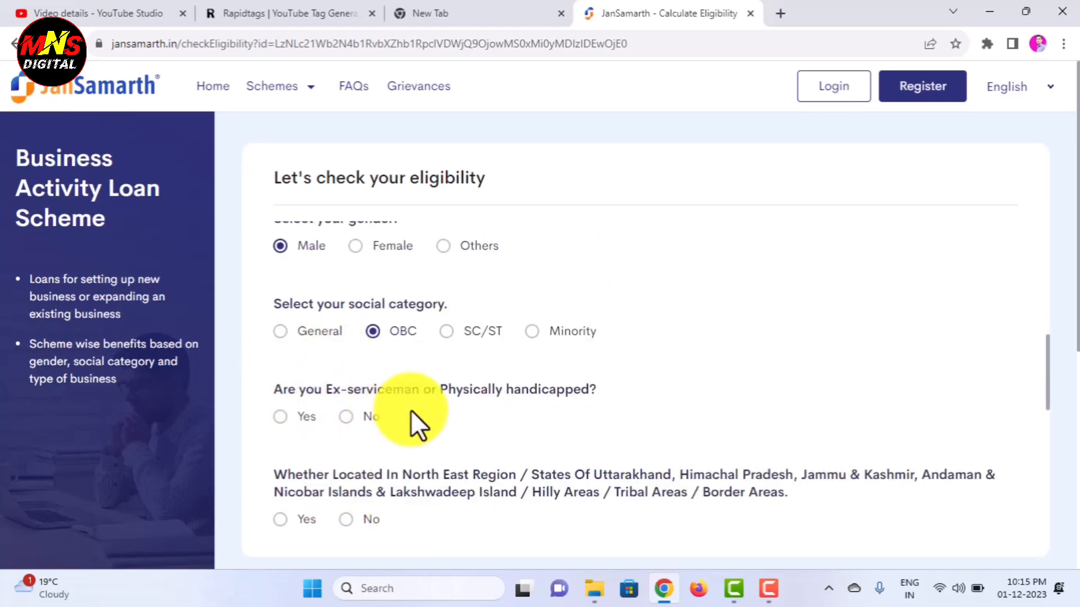
click(341, 418)
- Answer No to being located in the listed North East, hilly, tribal or border areas, and set the location to Rural
scroll(466, 440, down, 2)
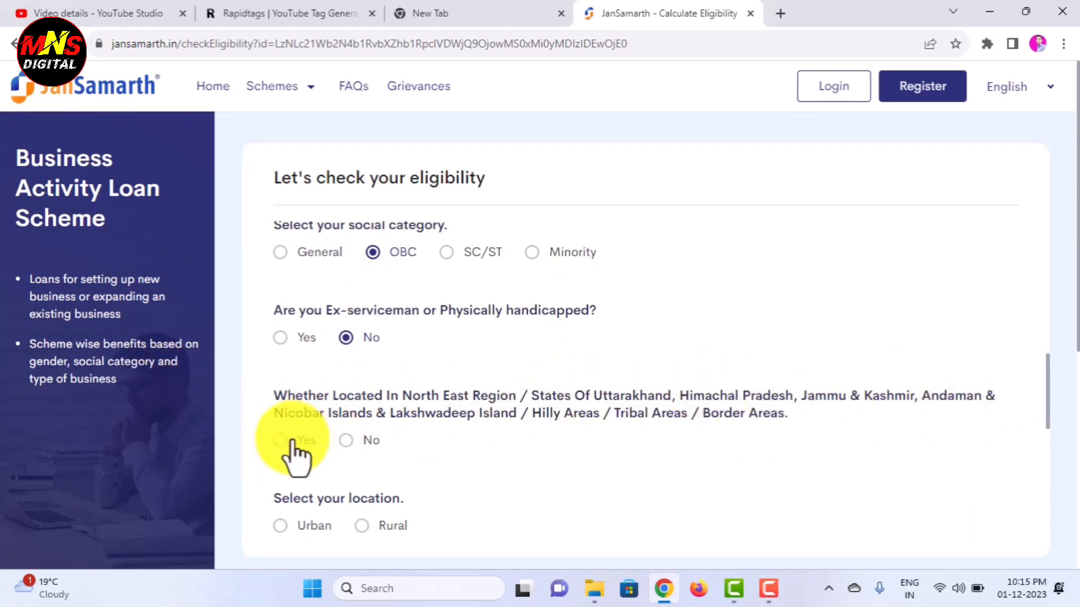
click(345, 441)
scroll(494, 473, down, 3)
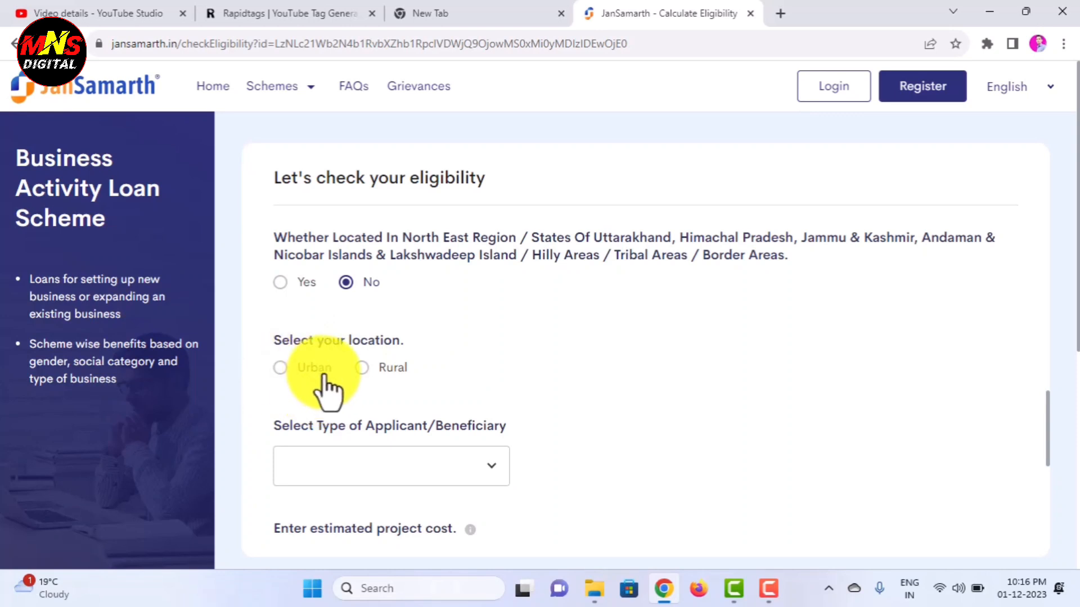
click(360, 371)
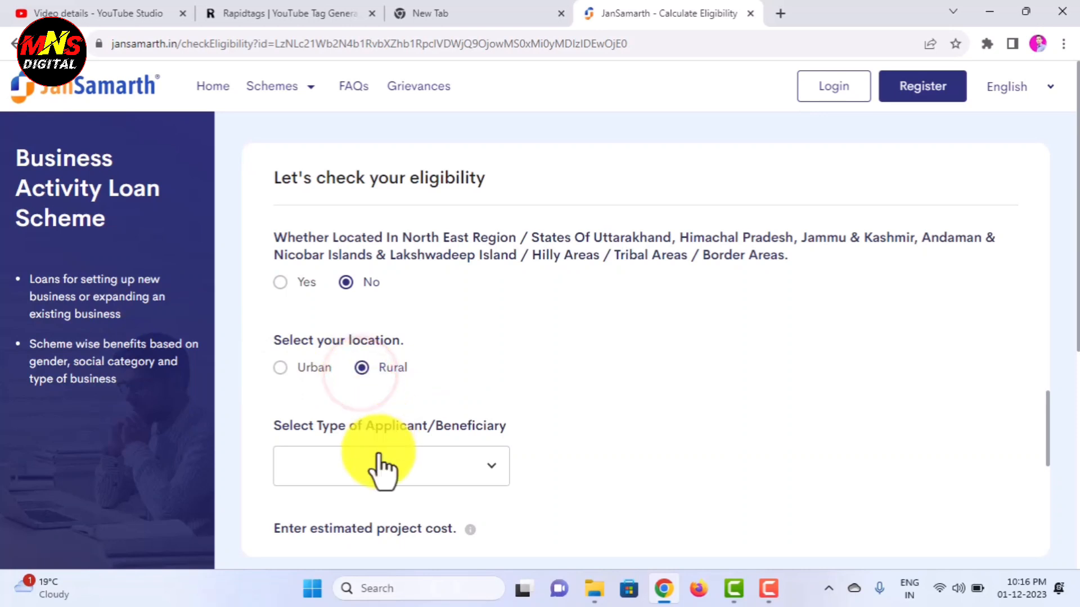
- Set the type of applicant to Individual and the estimated project cost to 500000 INR
click(395, 462)
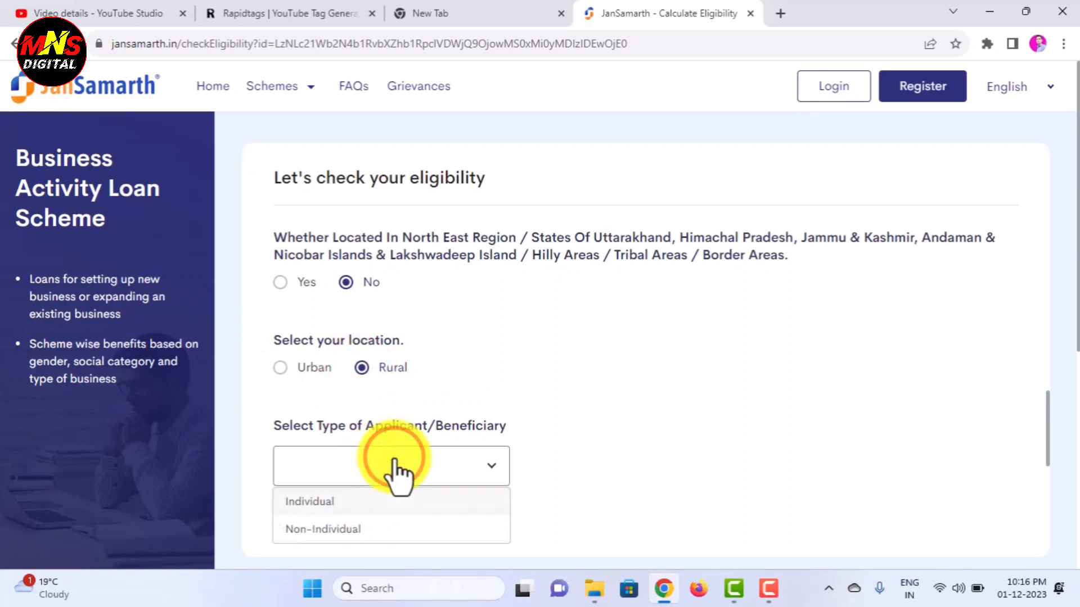
click(317, 502)
scroll(429, 465, down, 3)
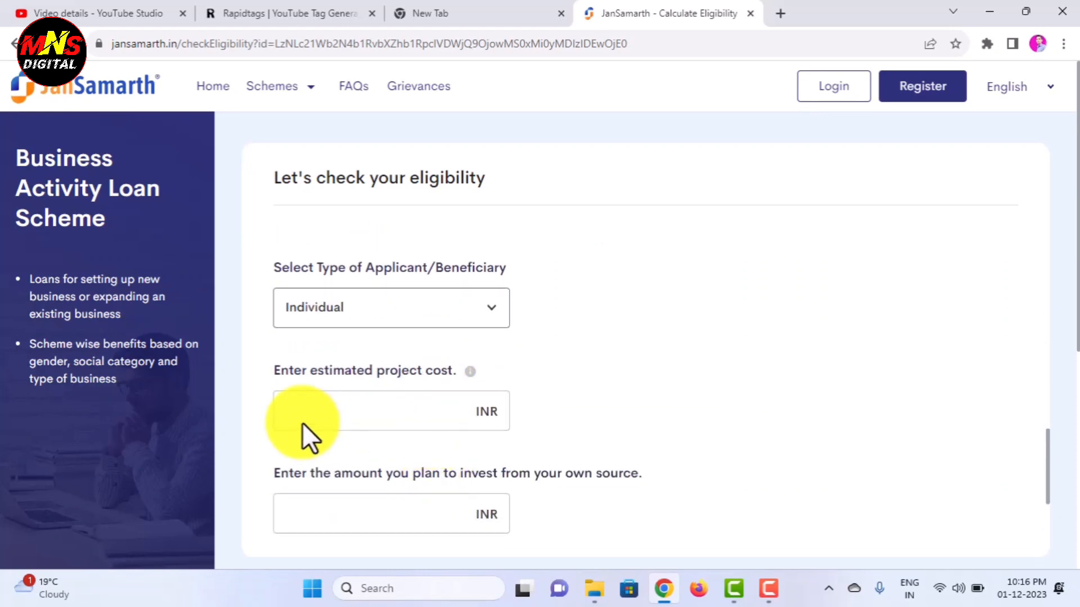
scroll(371, 400, down, 2)
scroll(371, 401, up, 1)
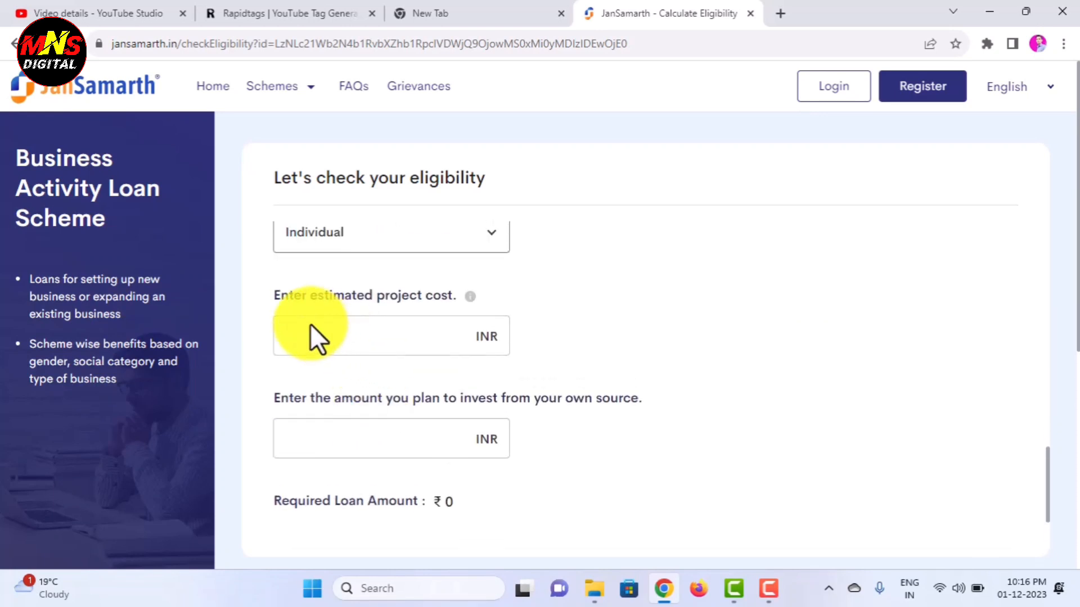
click(374, 338)
text(500000)
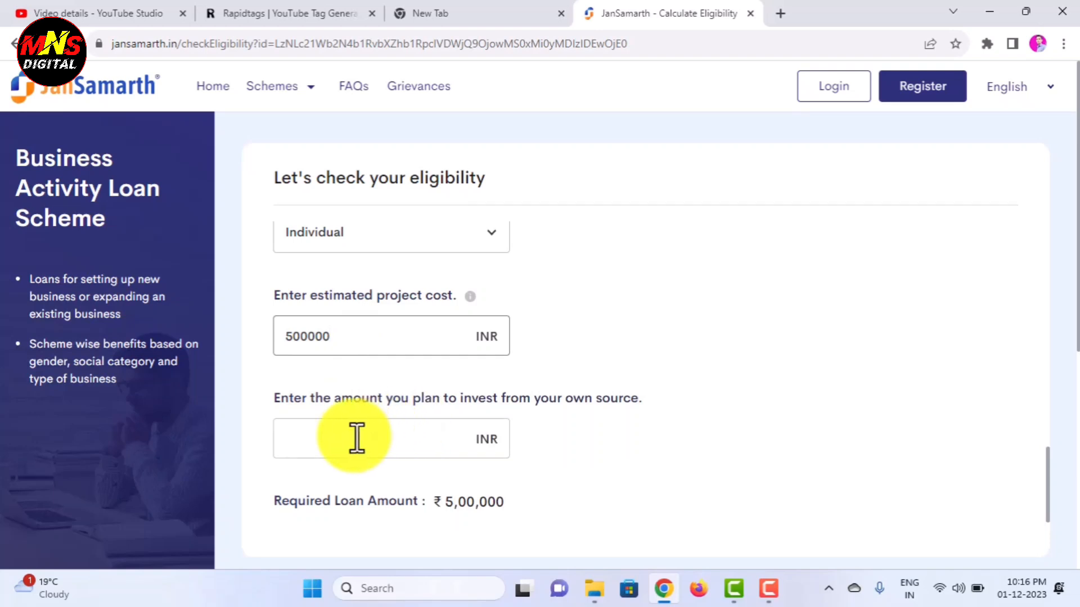
- Set the amount invested from the applicant's own source to 100000 INR and calculate the eligibility
click(357, 439)
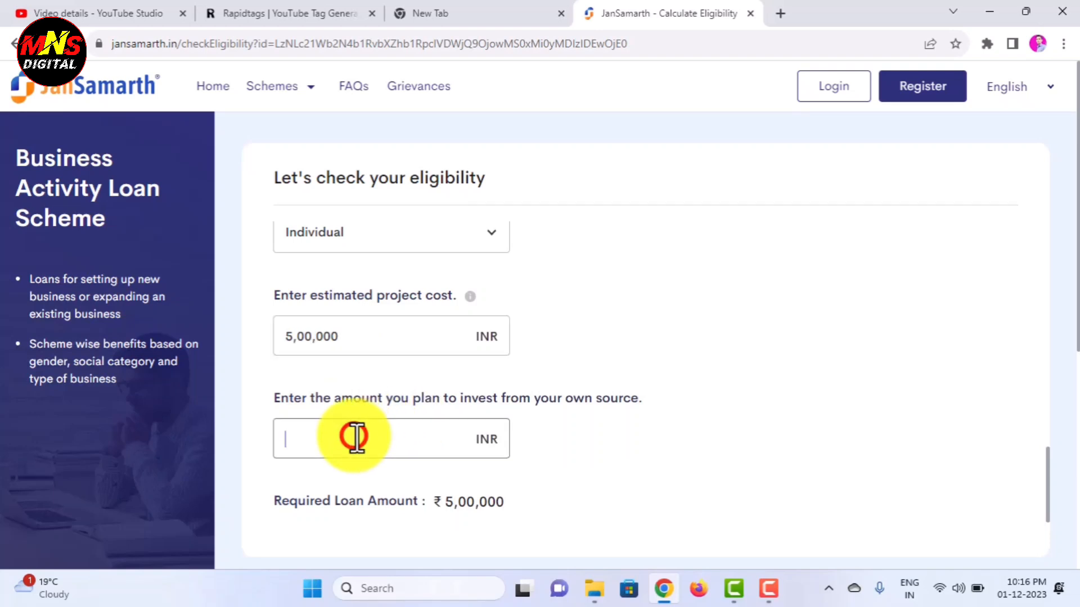
text(100000)
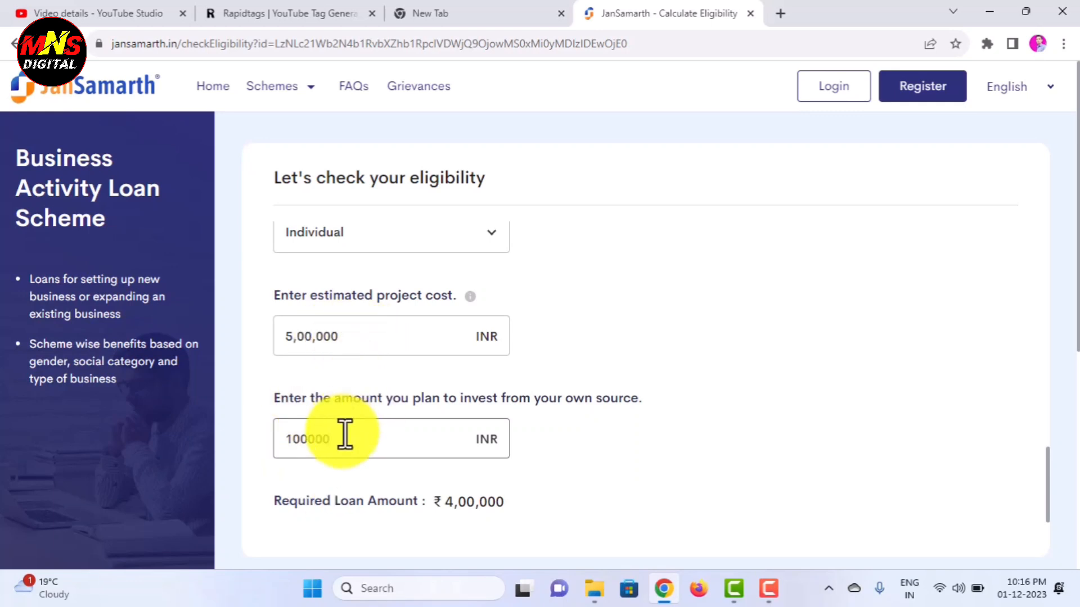
click(444, 500)
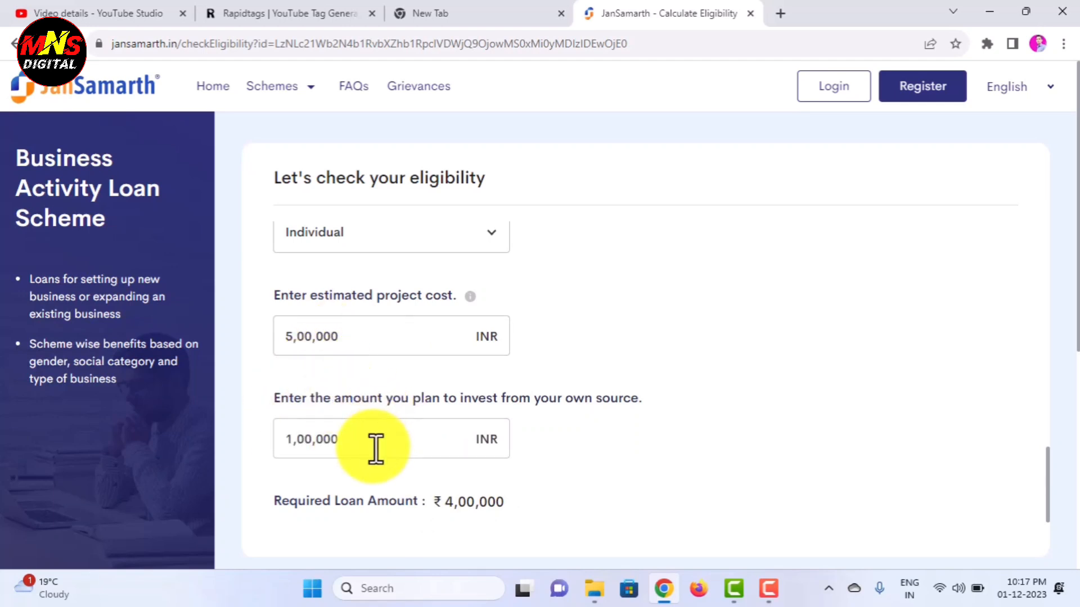
scroll(500, 465, down, 1)
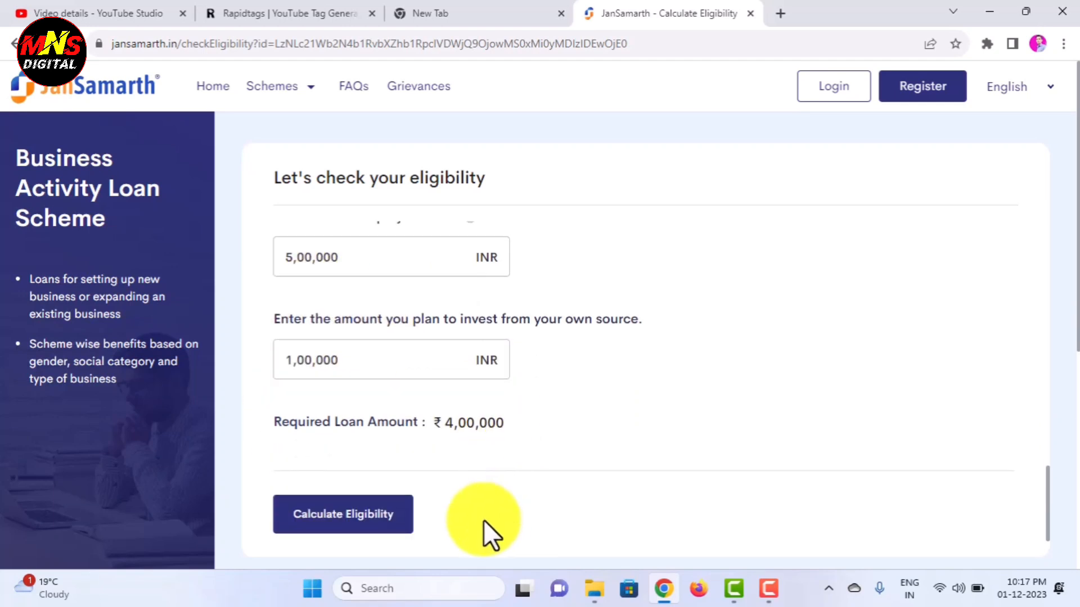
click(357, 530)
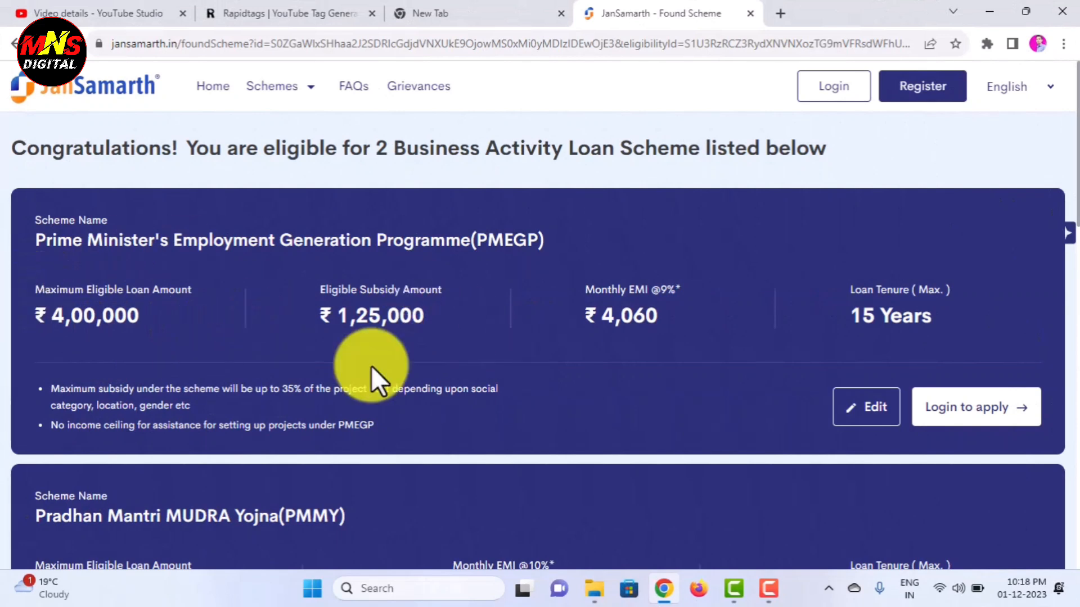
- Proceed to apply for the Prime Minister's Employment Generation Programme (PMEGP) and go through the registration form's mobile number and captcha fields
click(980, 415)
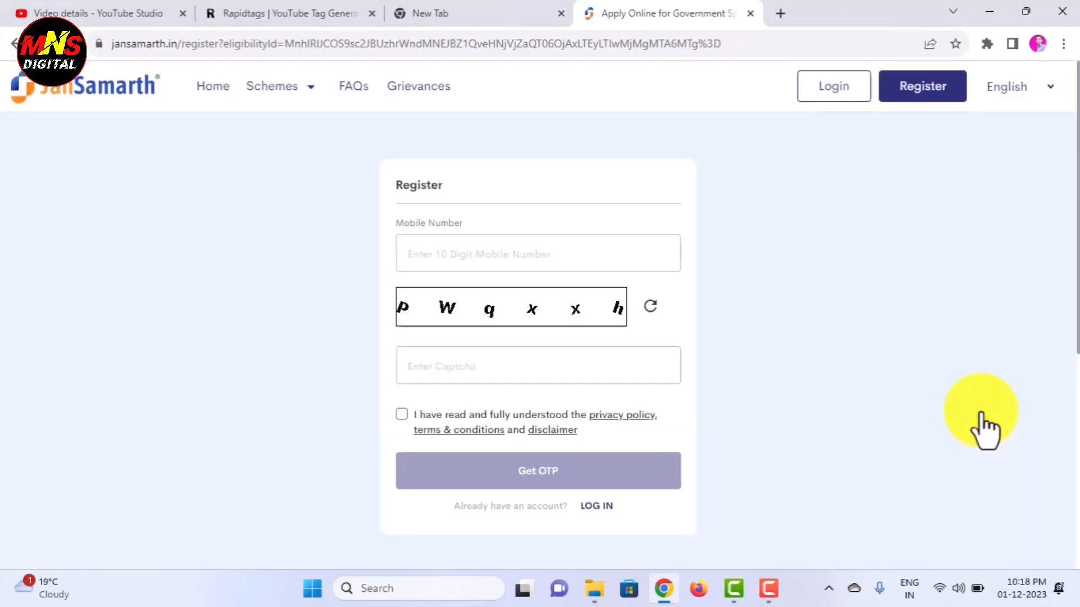
click(430, 254)
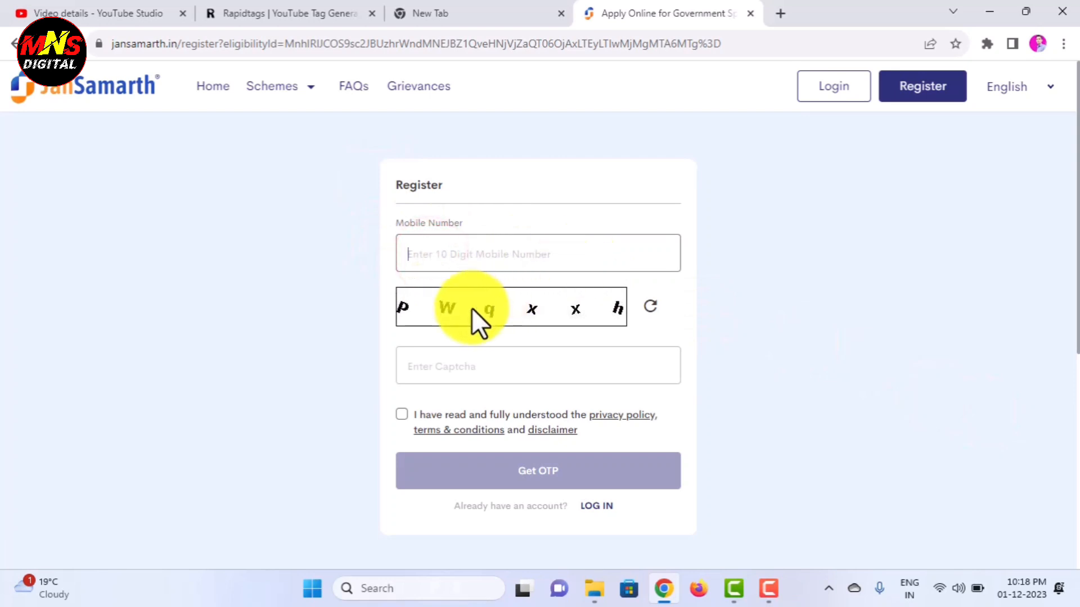
click(450, 369)
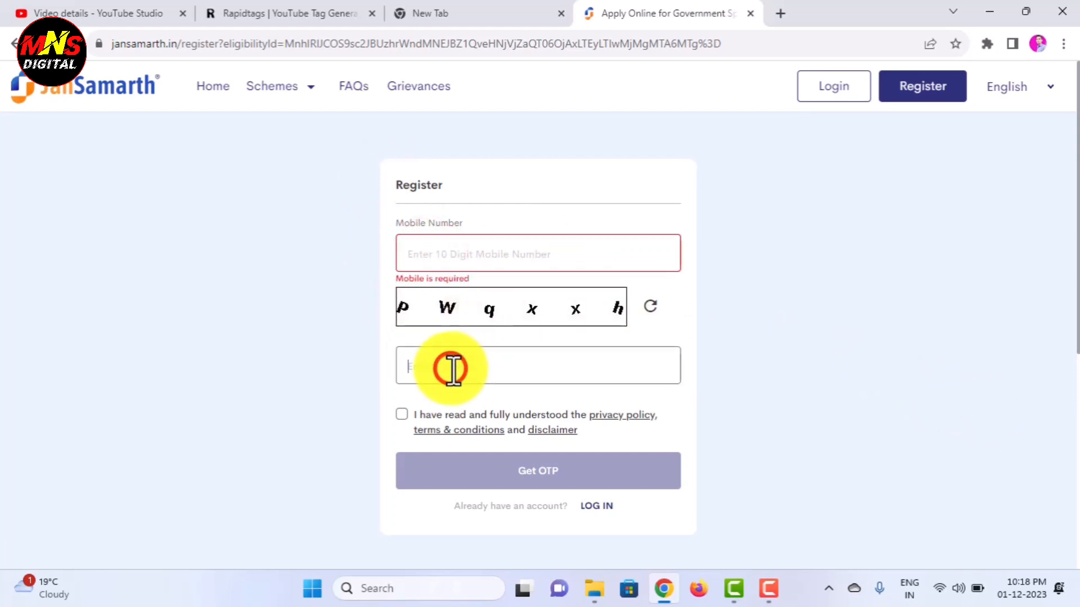
- Open the consent for the registration form, read through the Privacy Policy to its end and accept it
click(402, 416)
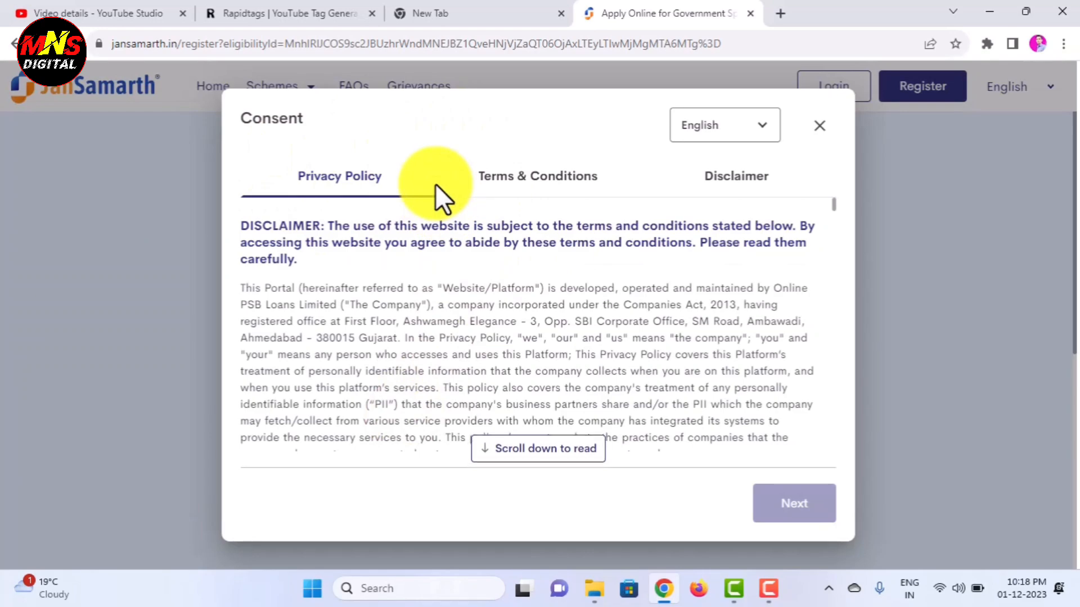
scroll(447, 291, down, 4)
scroll(448, 291, down, 15)
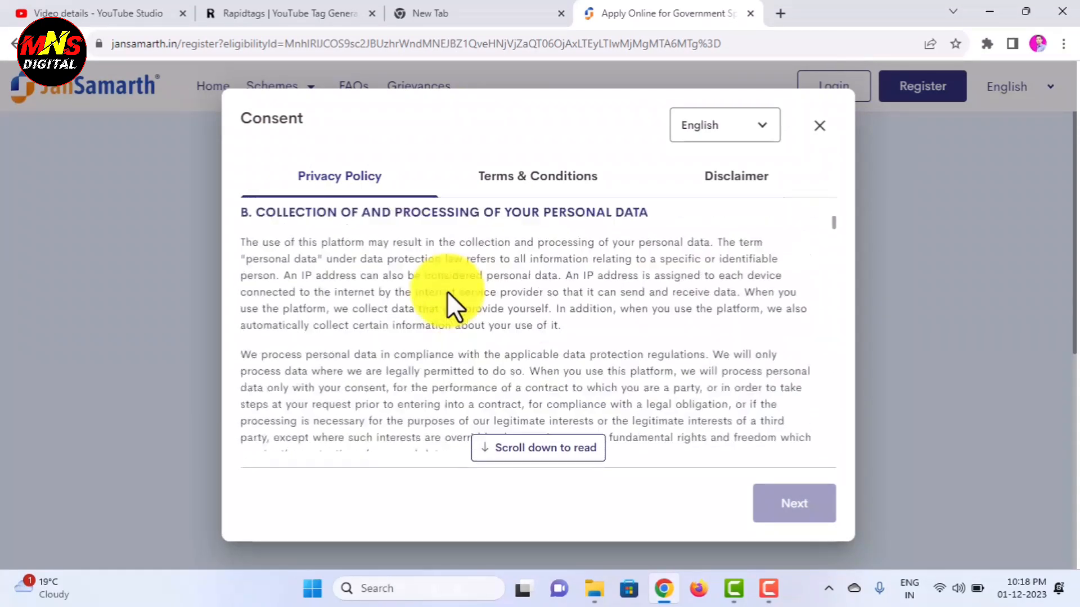
scroll(447, 291, down, 20)
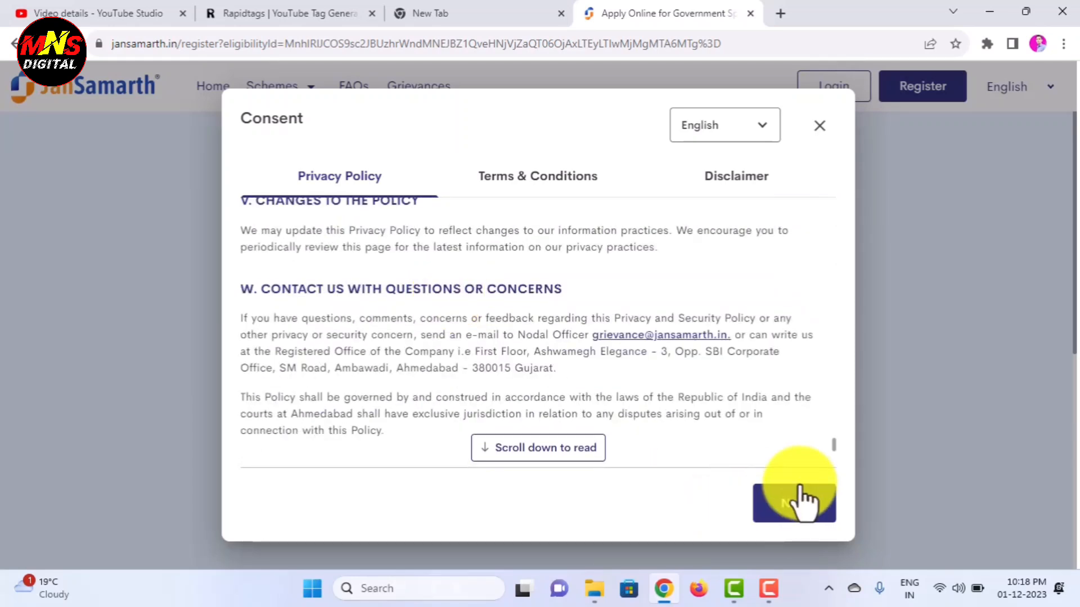
click(793, 506)
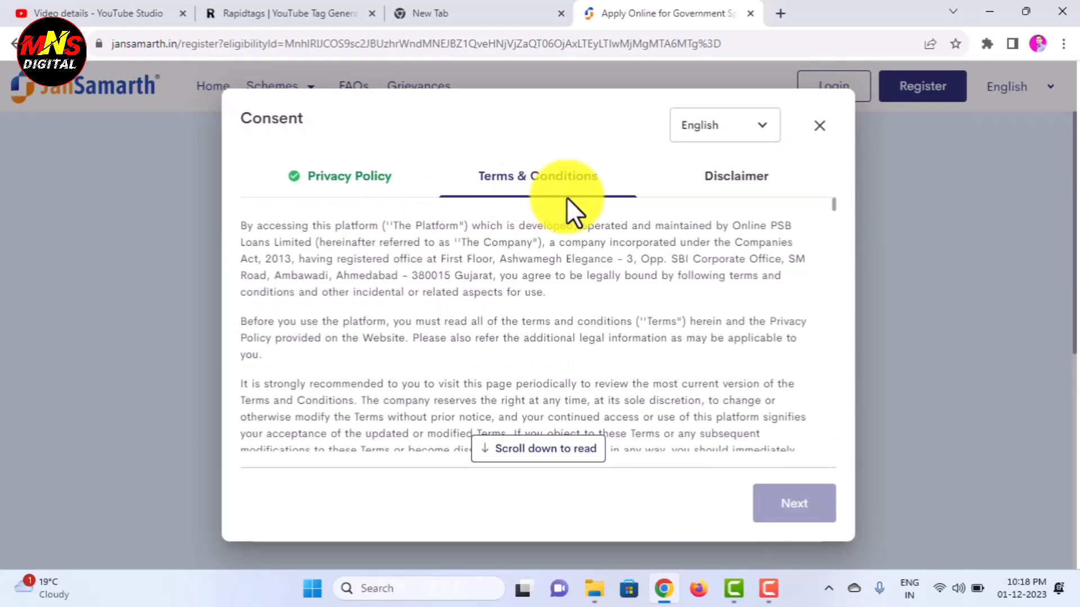
- Read through the Terms & Conditions of the consent to the end and move on to the Disclaimer
scroll(474, 270, down, 10)
scroll(474, 270, down, 15)
scroll(474, 270, down, 15)
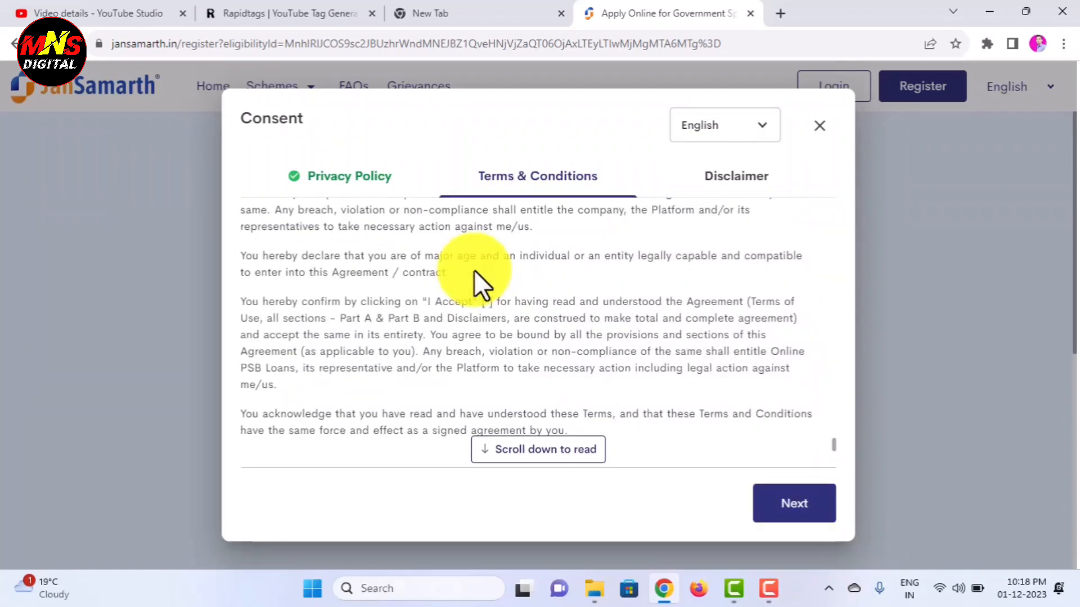
click(797, 507)
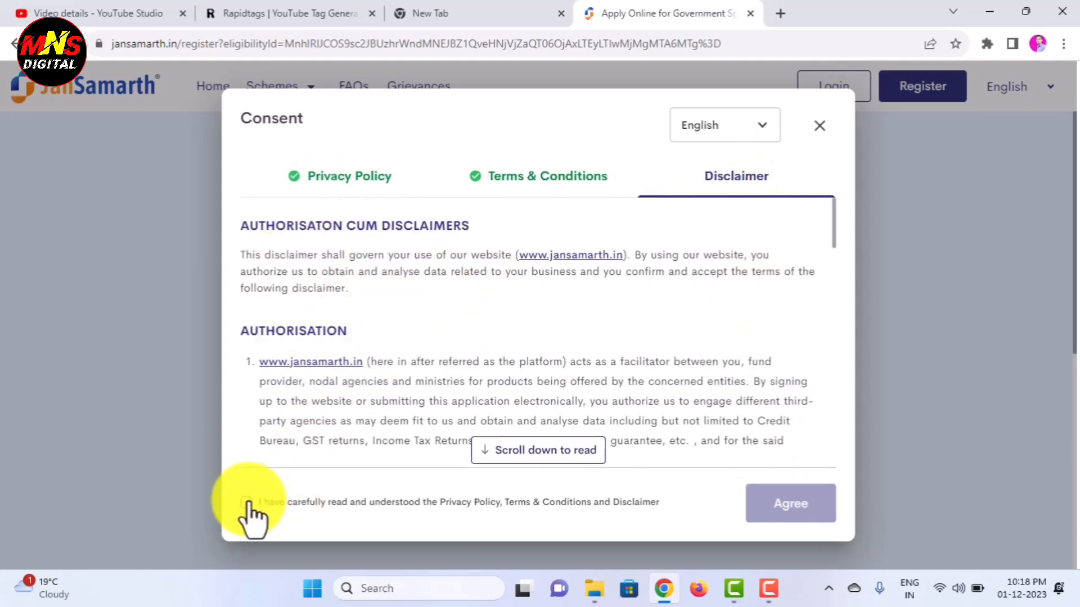
- Read the Disclaimer, agree to all three consent documents, and return to the registration form's mobile number field
scroll(367, 344, down, 2)
scroll(368, 344, down, 10)
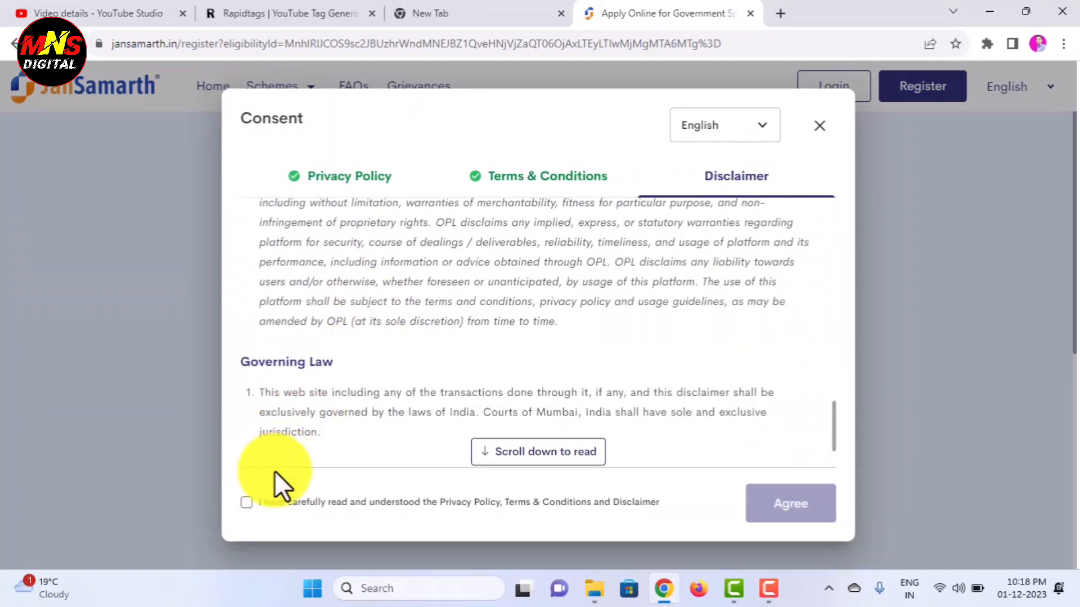
click(247, 503)
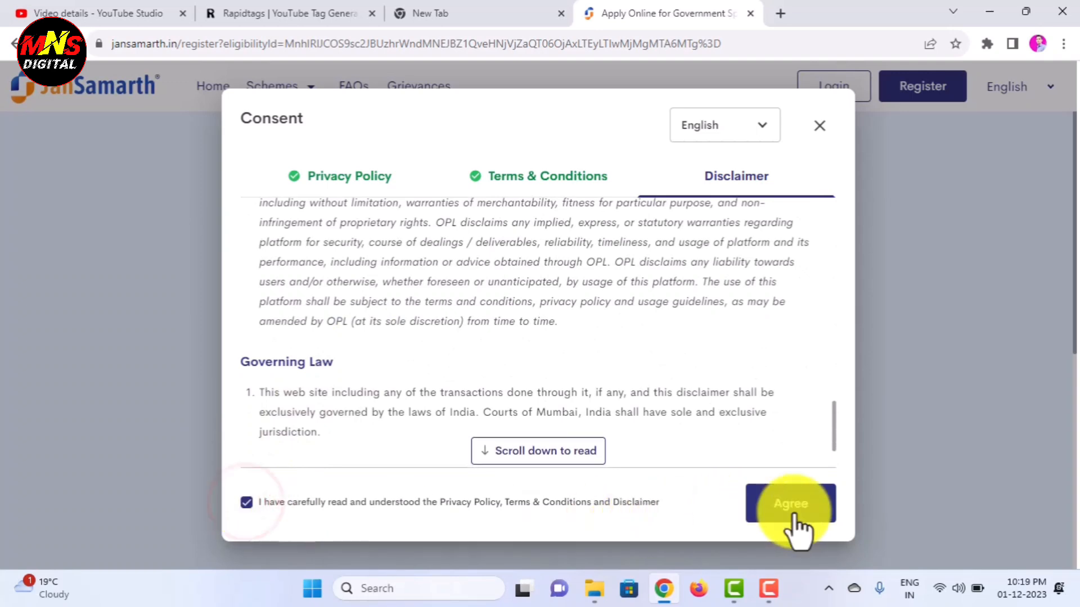
click(796, 517)
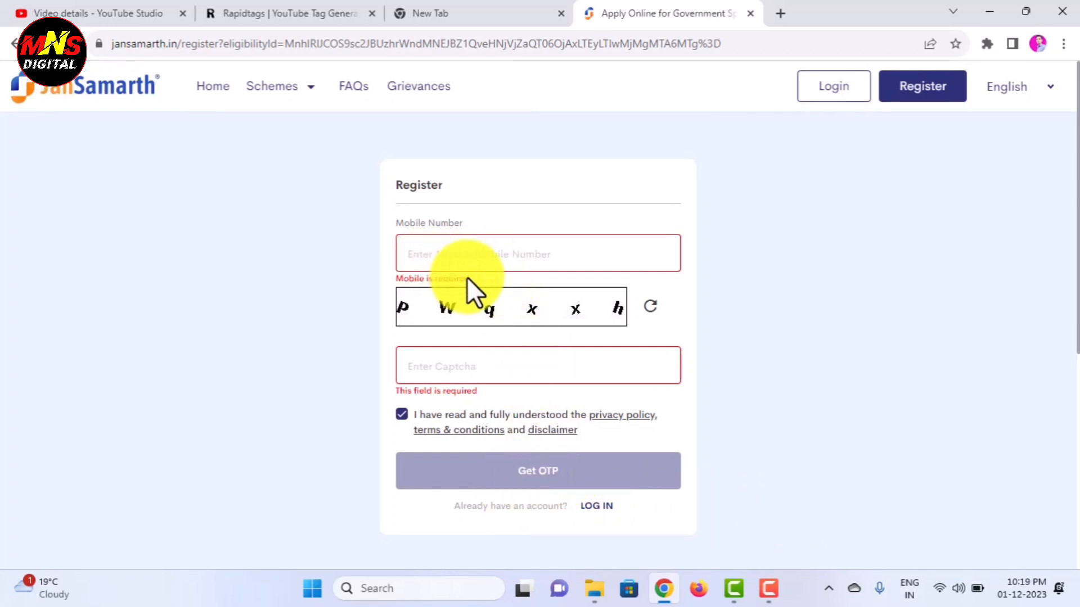
click(492, 251)
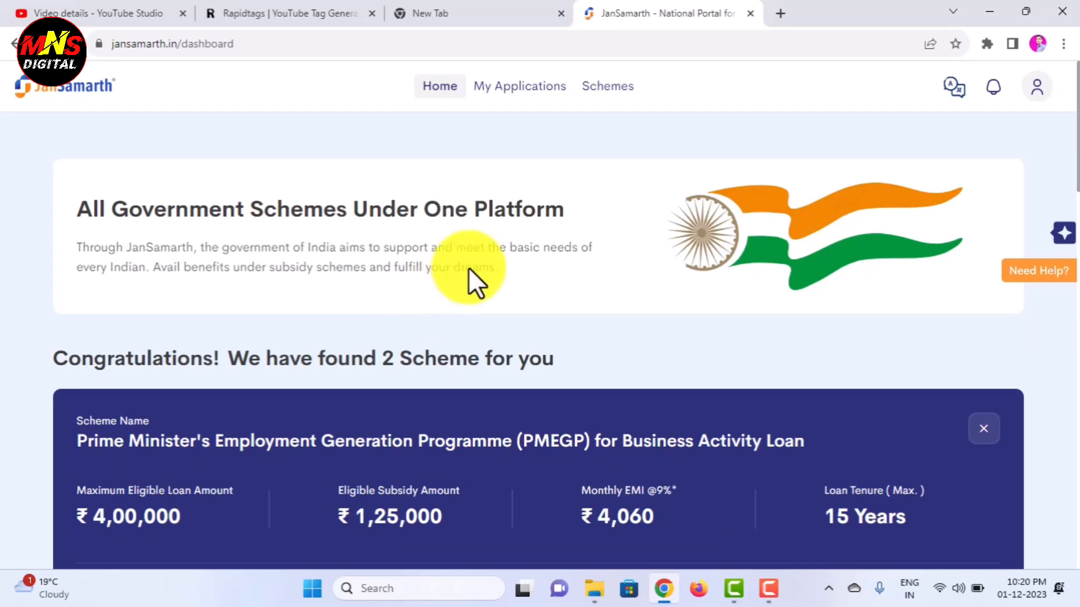
- Look over the eligible schemes on the dashboard and proceed with the PMEGP scheme for Business Activity Loan
scroll(515, 265, down, 3)
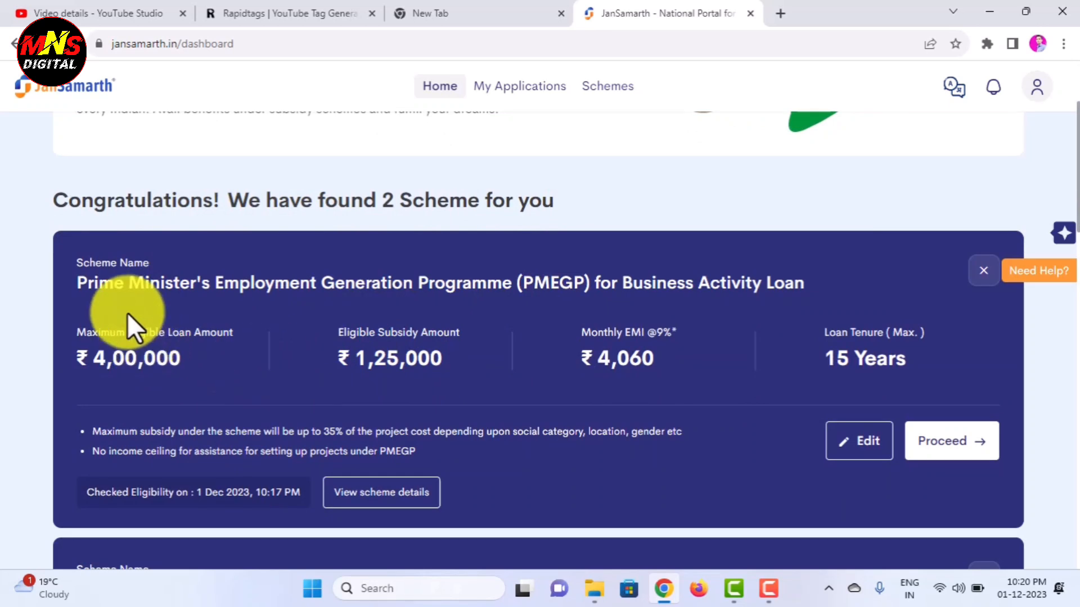
scroll(469, 367, down, 3)
scroll(469, 367, up, 3)
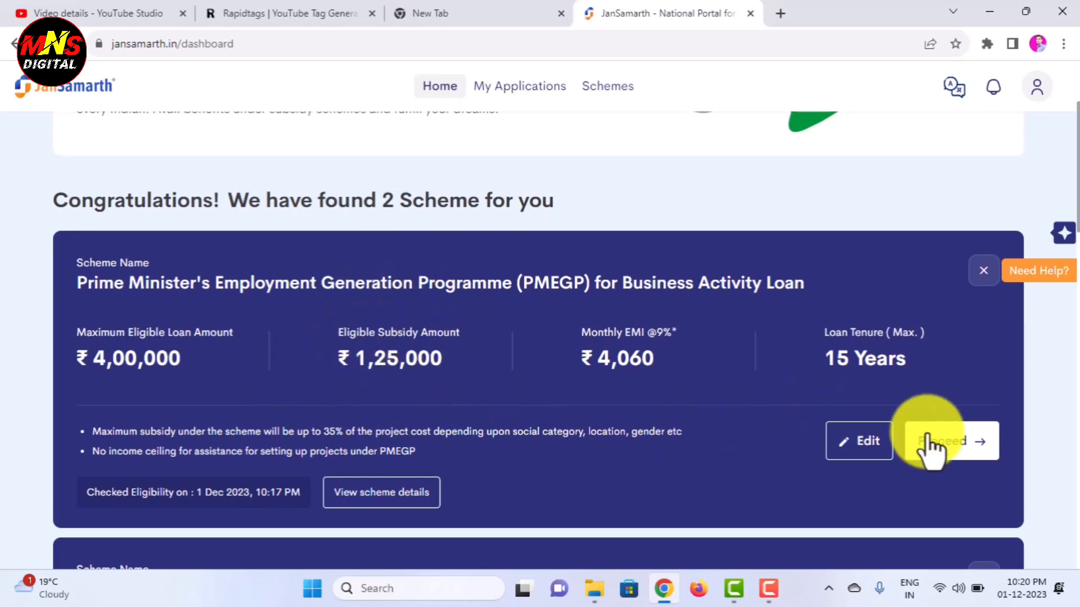
click(972, 444)
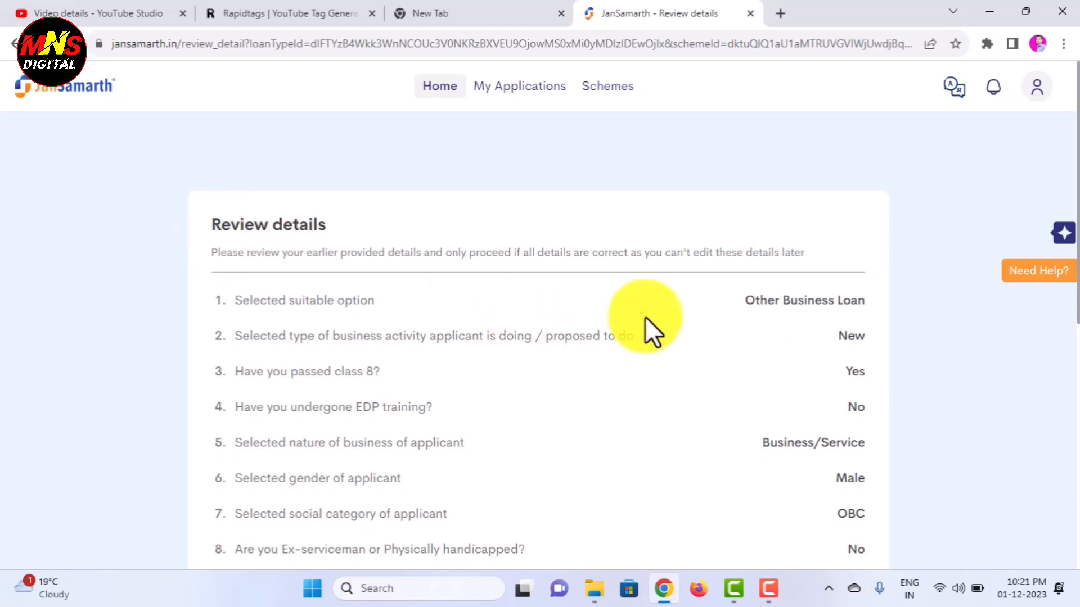
- Review the provided eligibility details, continue, and confirm the redirection to the KVIC PMEGP portal
scroll(645, 316, down, 5)
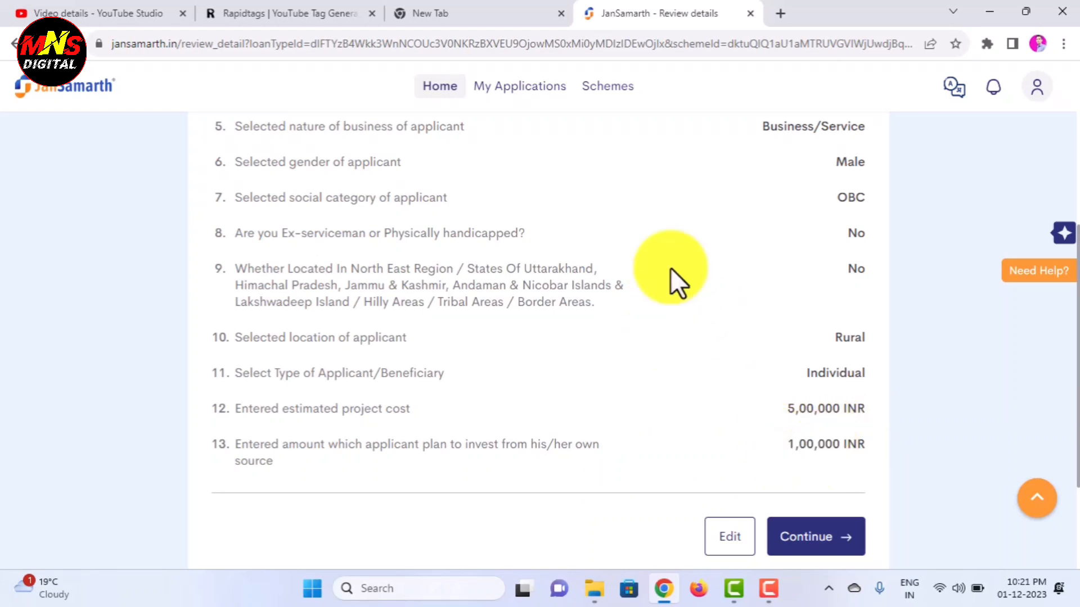
click(839, 537)
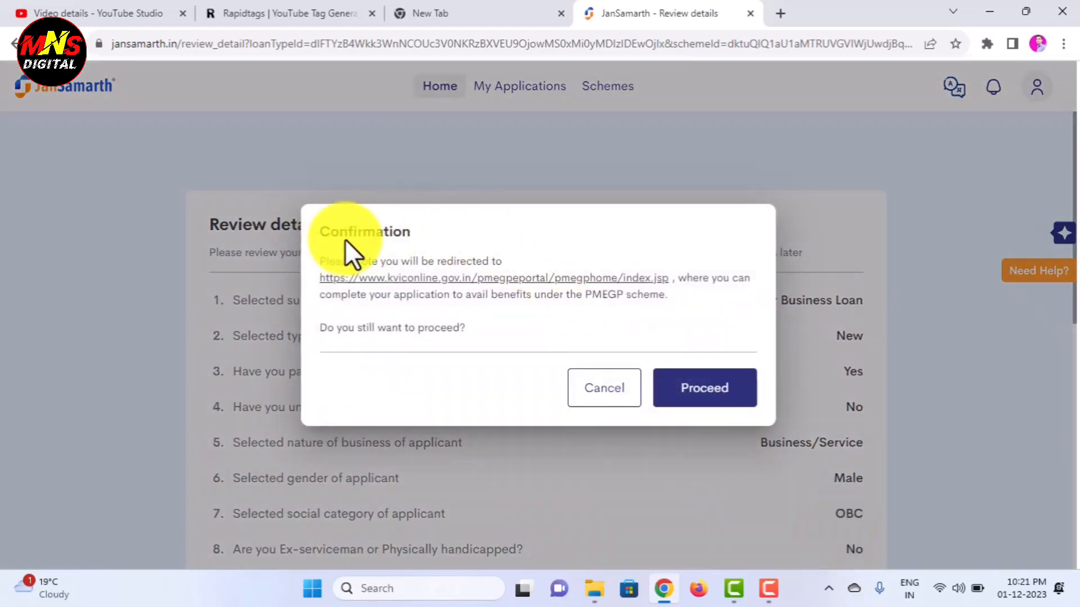
click(712, 393)
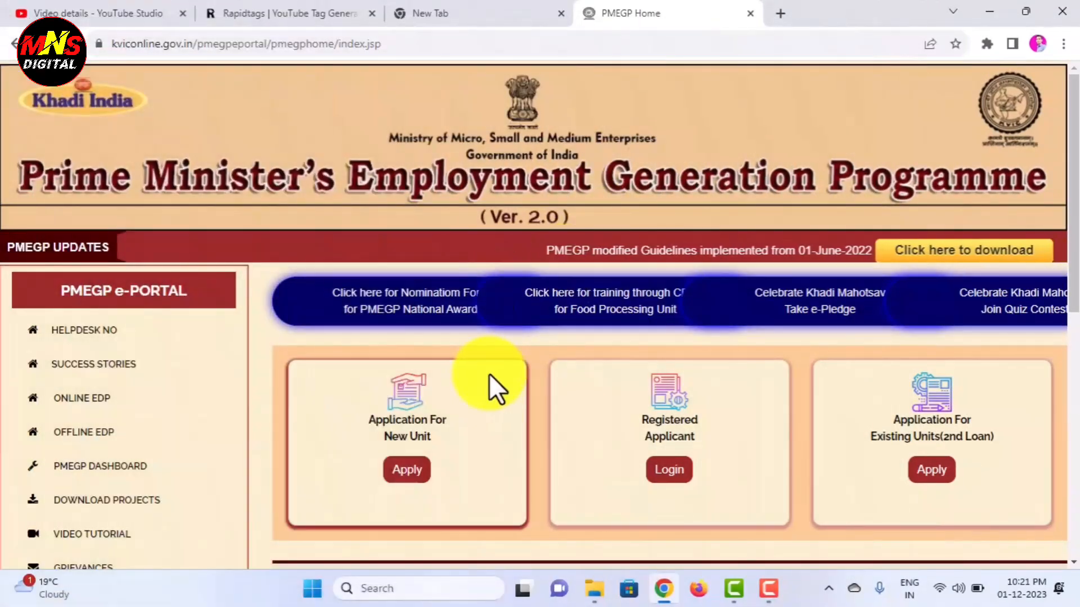
- Start an Application For New Unit on the PMEGP e-portal home page
scroll(316, 337, down, 4)
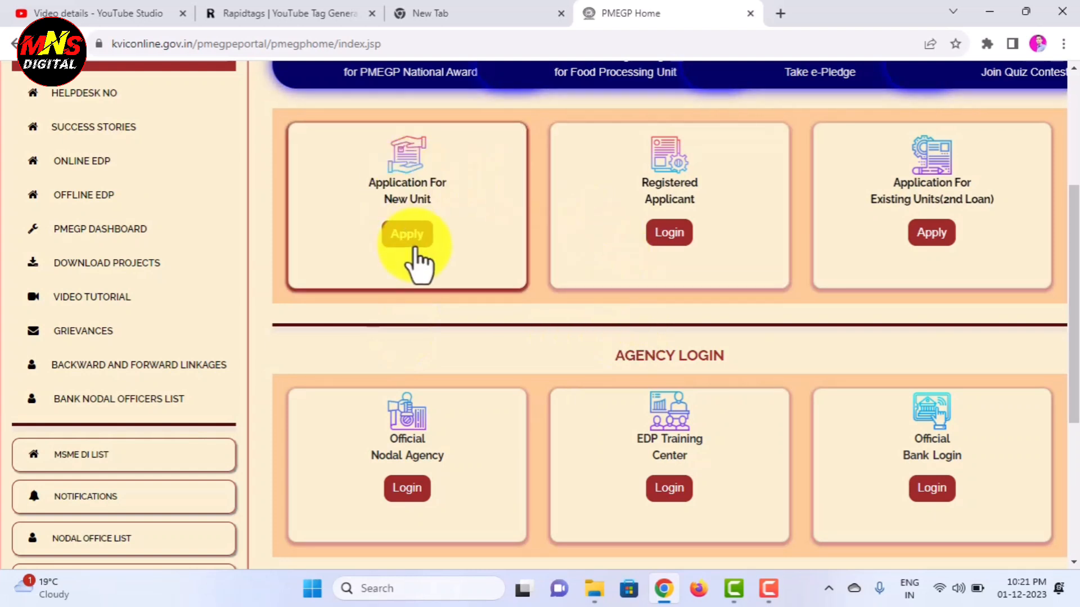
scroll(414, 250, up, 1)
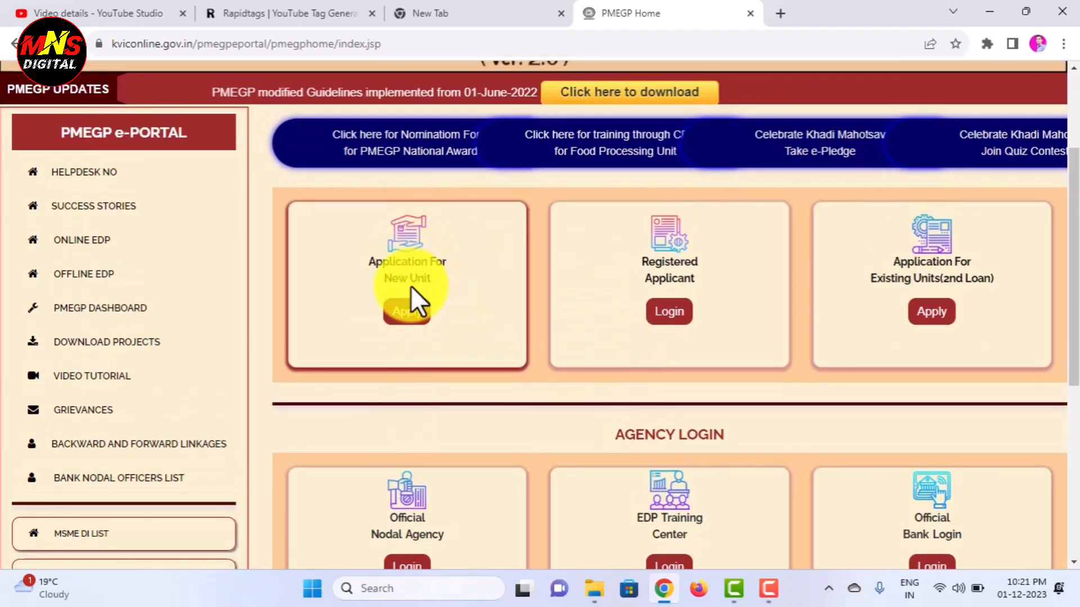
click(410, 325)
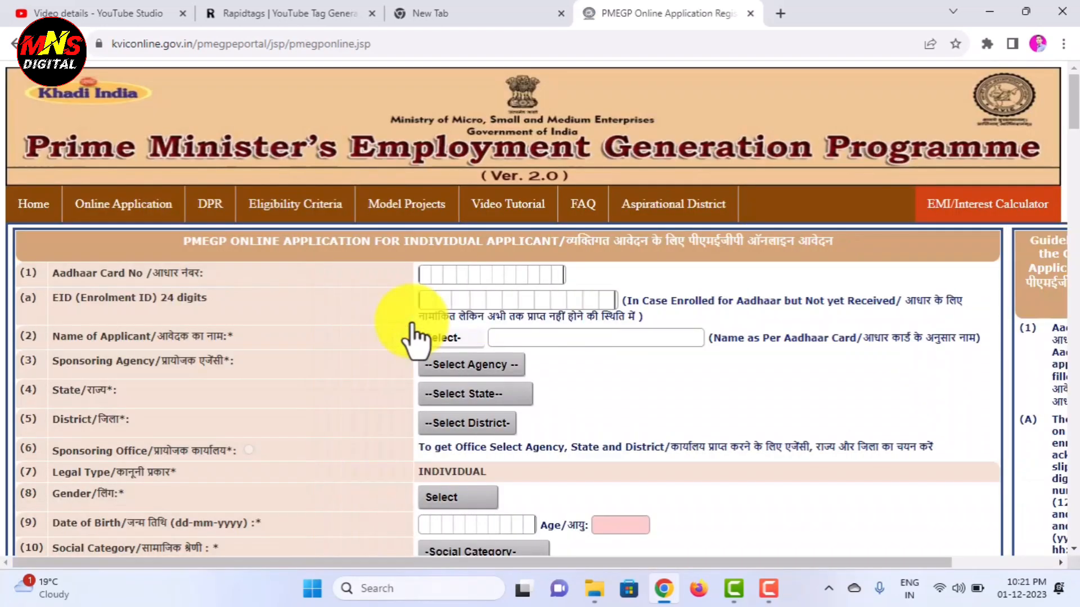
- Look through the PMEGP online application form for individual applicants, from the Aadhaar details to the bank details and declaration
scroll(575, 359, down, 9)
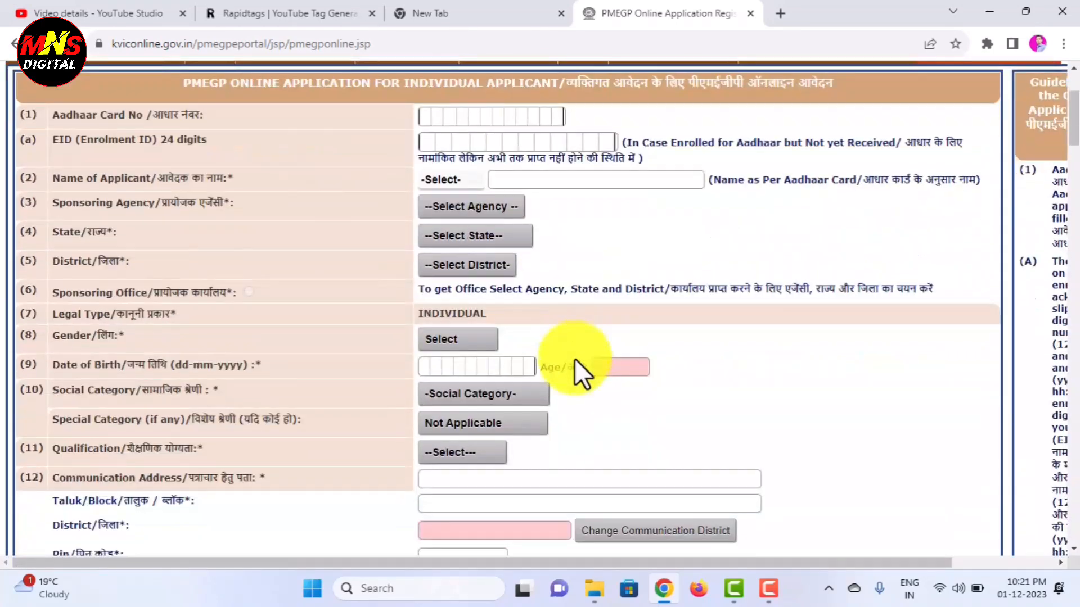
scroll(575, 359, down, 8)
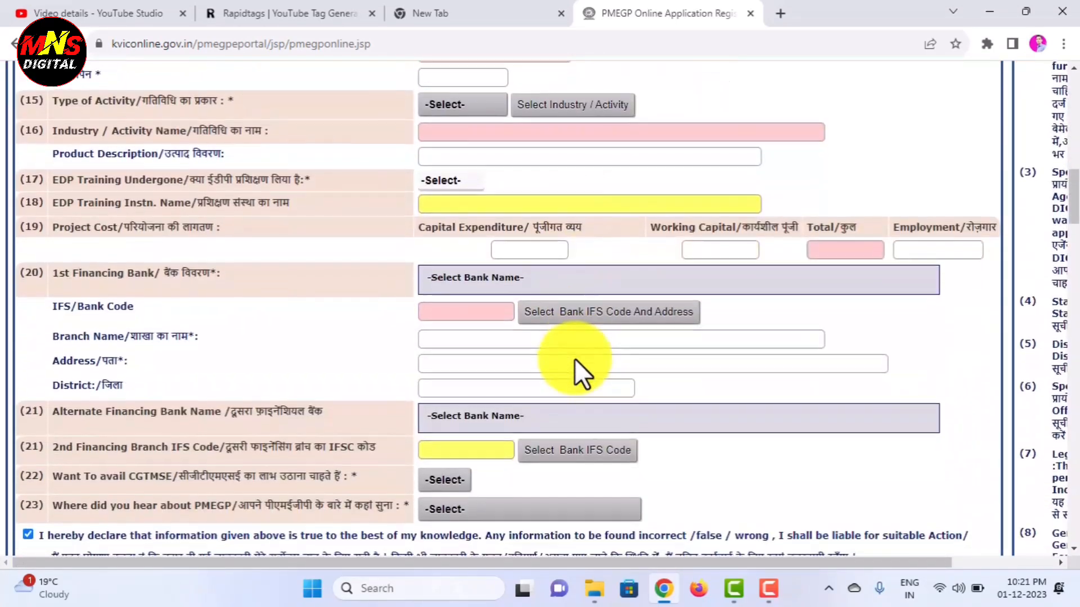
scroll(575, 358, up, 8)
scroll(575, 359, up, 7)
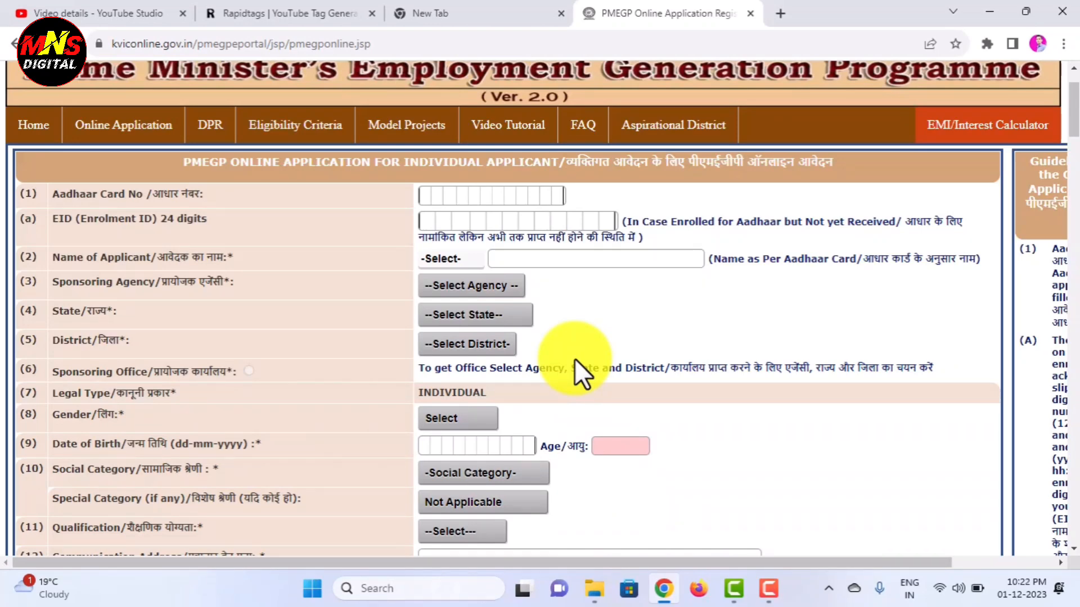
scroll(843, 428, down, 3)
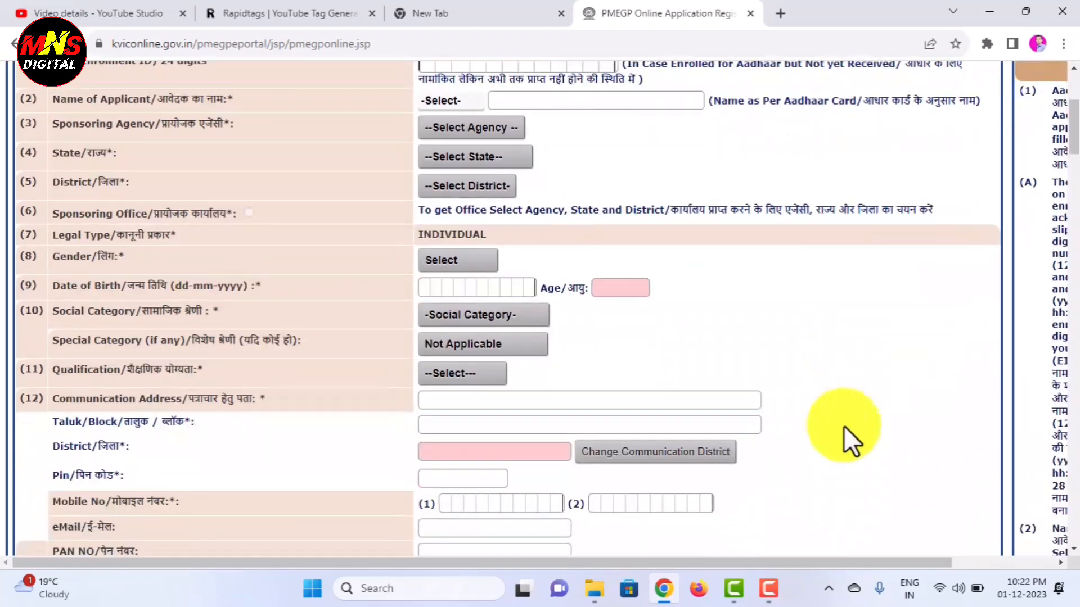
scroll(843, 426, up, 5)
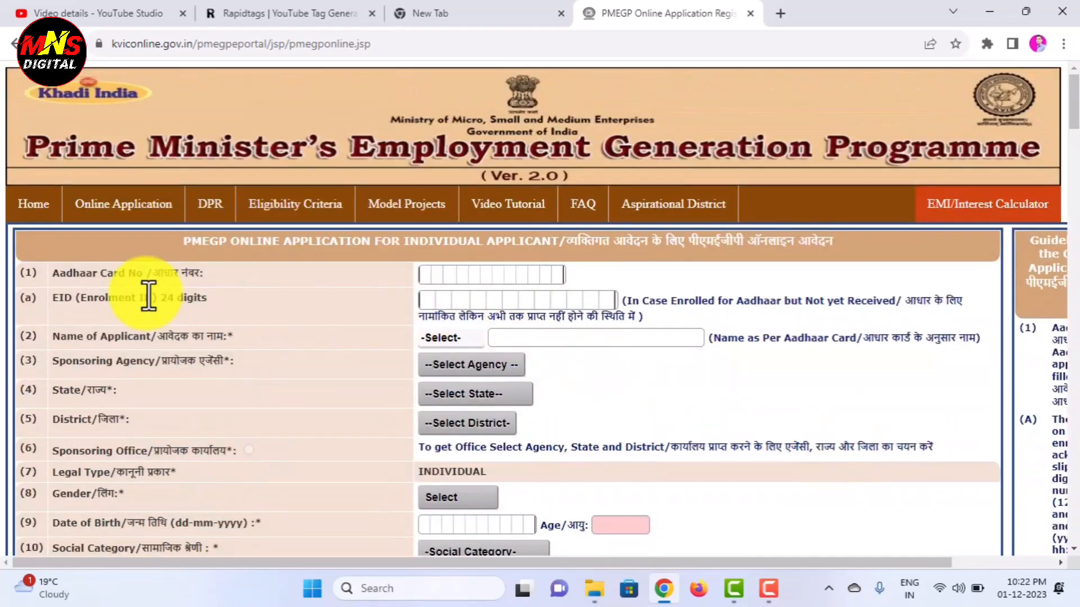
- Examine the form-filling guidelines for the Aadhaar number and the EID enrolment number
drag(53, 274, 204, 273)
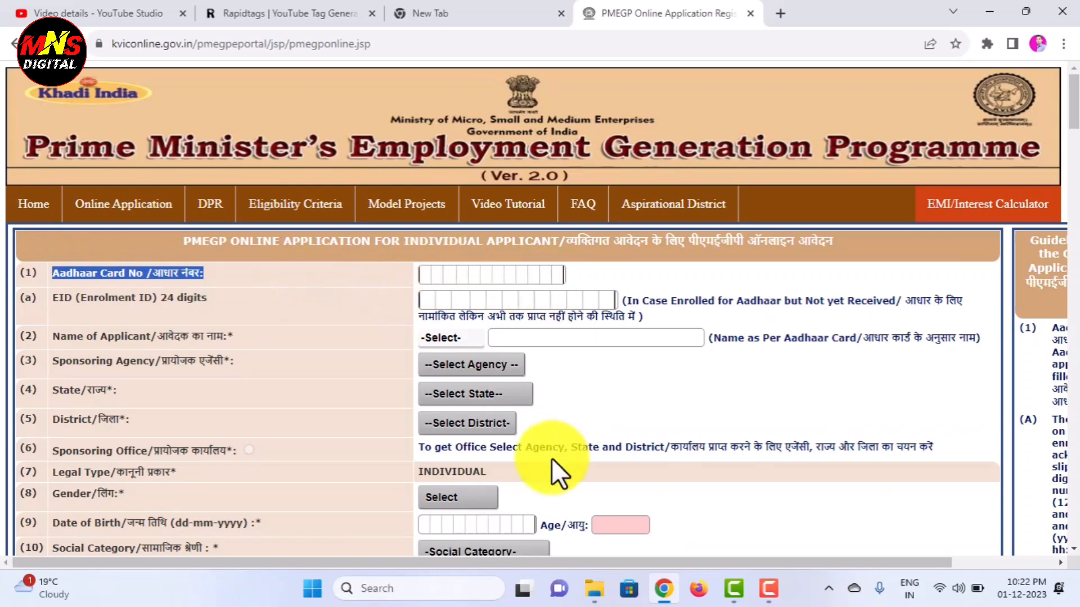
drag(512, 566, 686, 566)
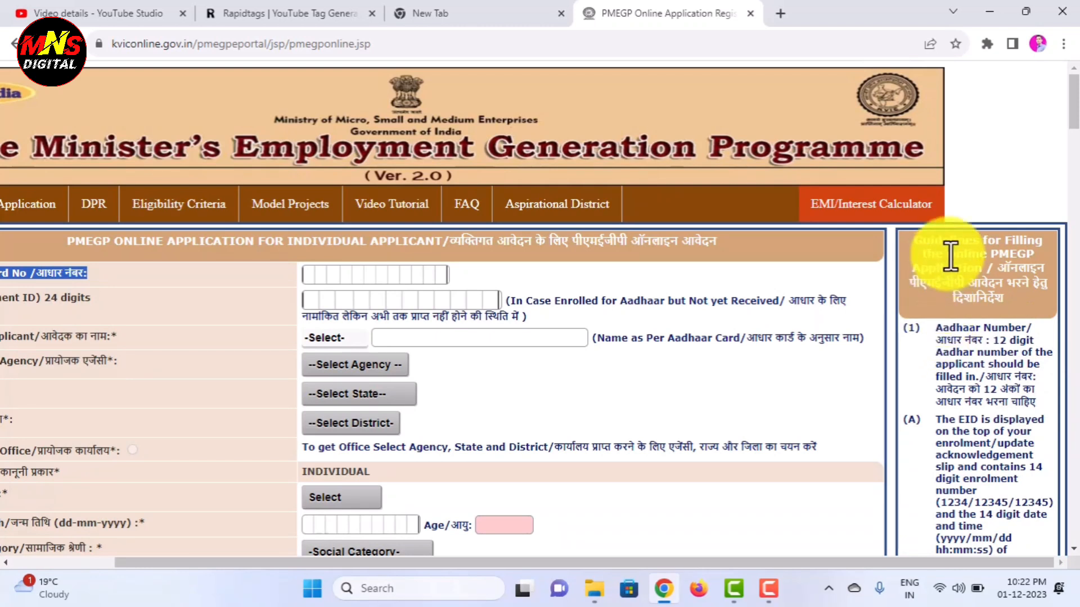
click(998, 265)
drag(1030, 268, 1040, 292)
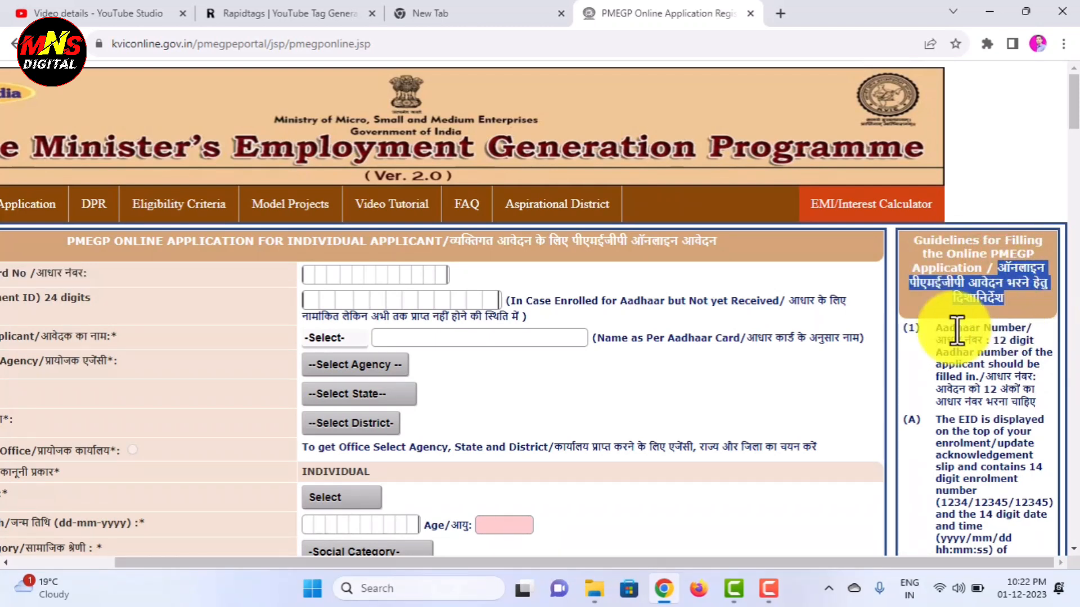
drag(931, 325, 1013, 400)
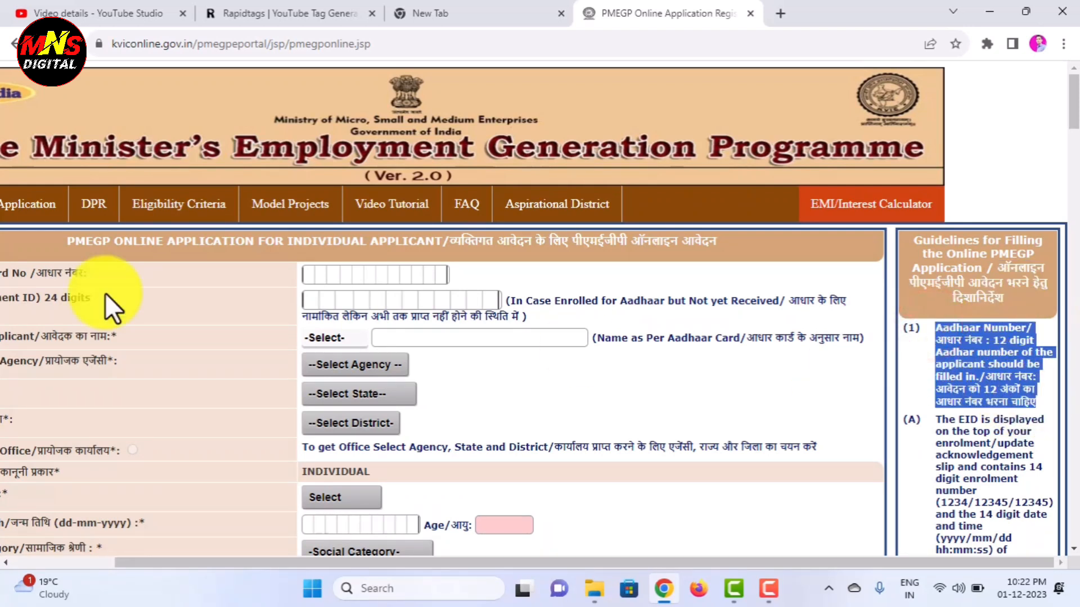
drag(932, 419, 1008, 484)
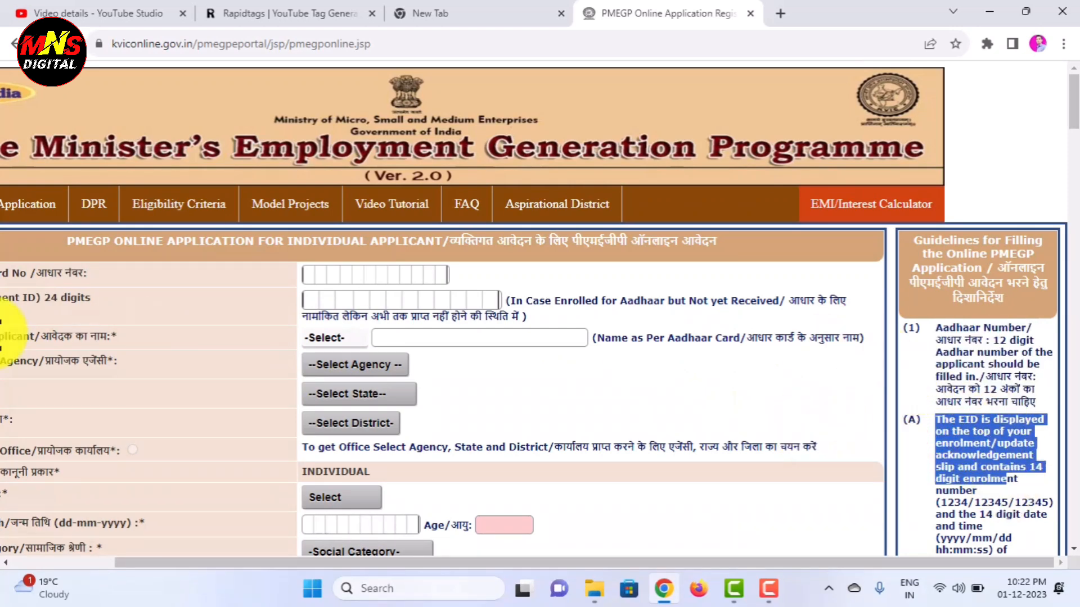
scroll(501, 371, down, 5)
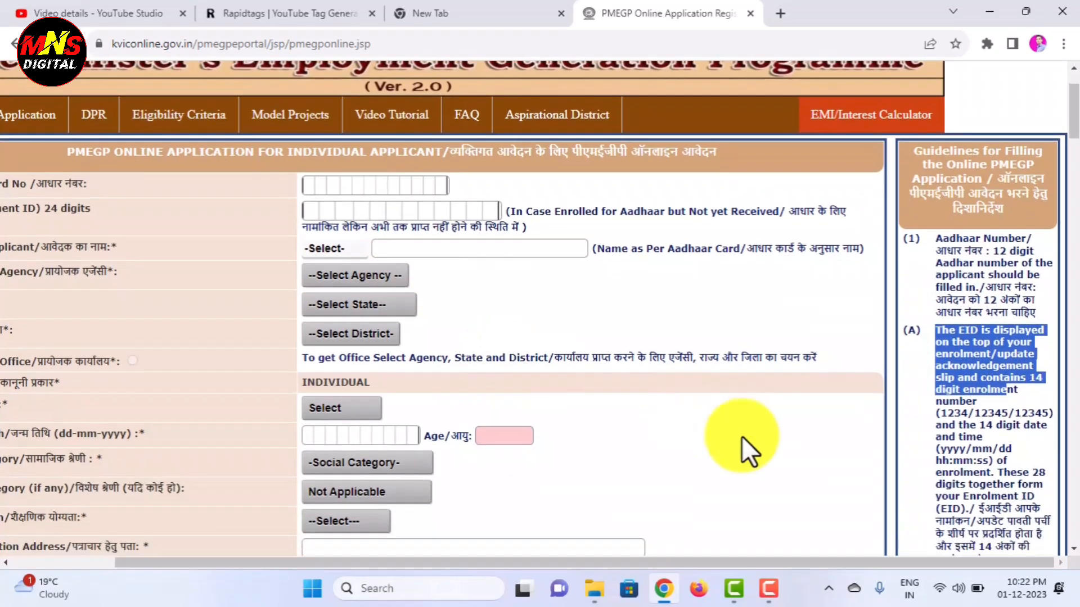
scroll(984, 475, down, 7)
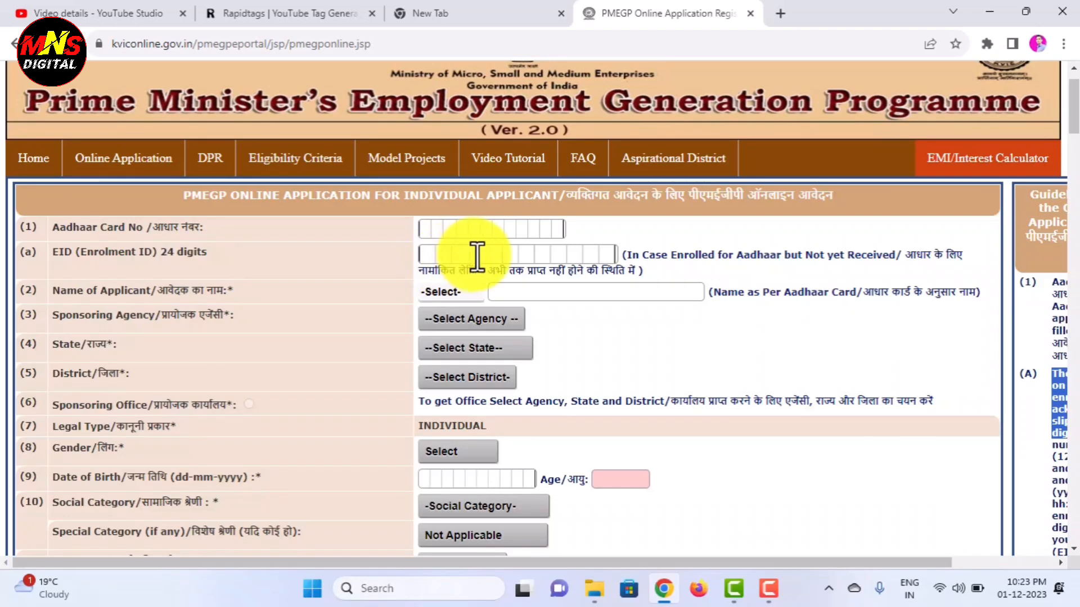
- Set the applicant's title to Shri and highlight the note about the name as per the Aadhaar card
click(456, 293)
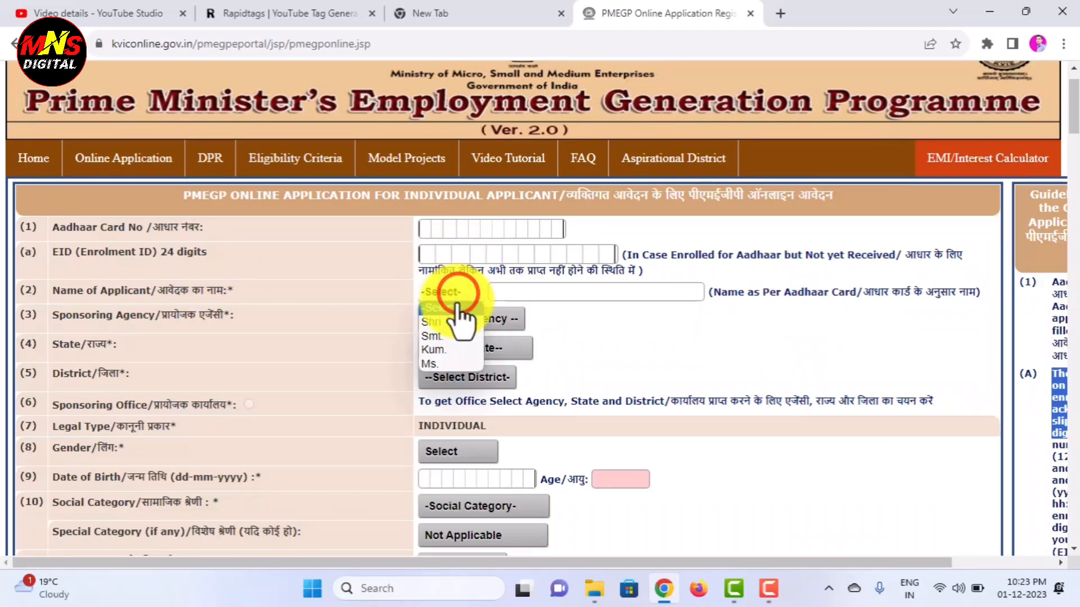
click(448, 323)
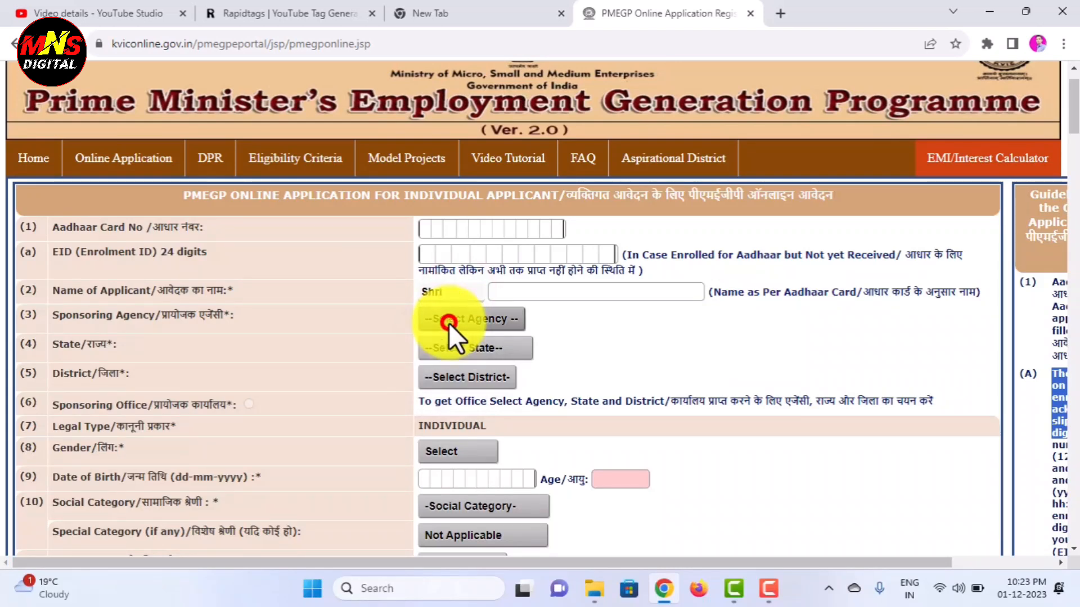
click(520, 290)
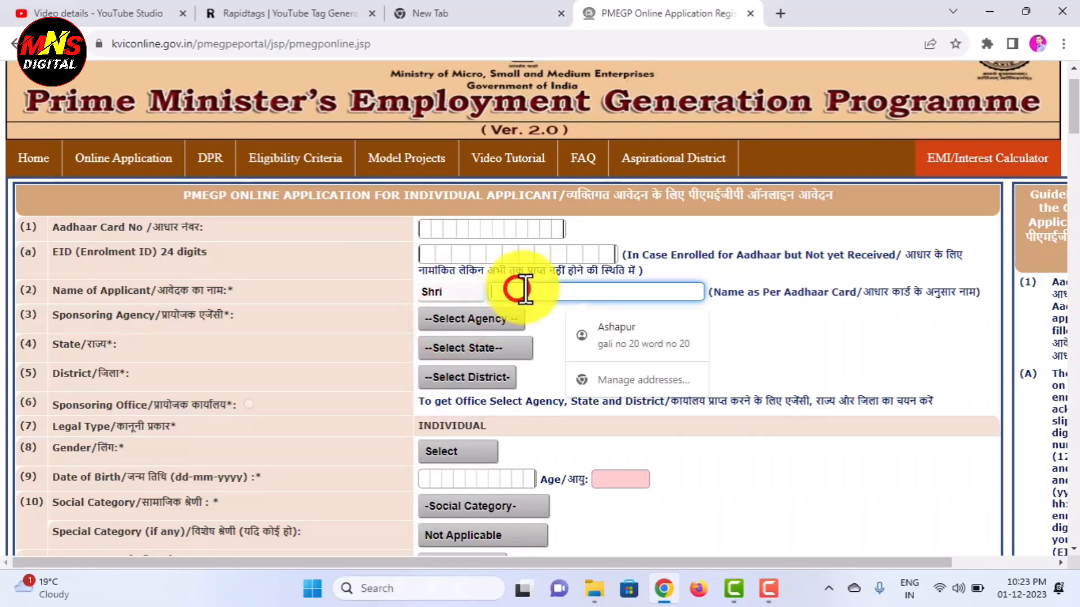
click(798, 343)
drag(962, 283, 978, 291)
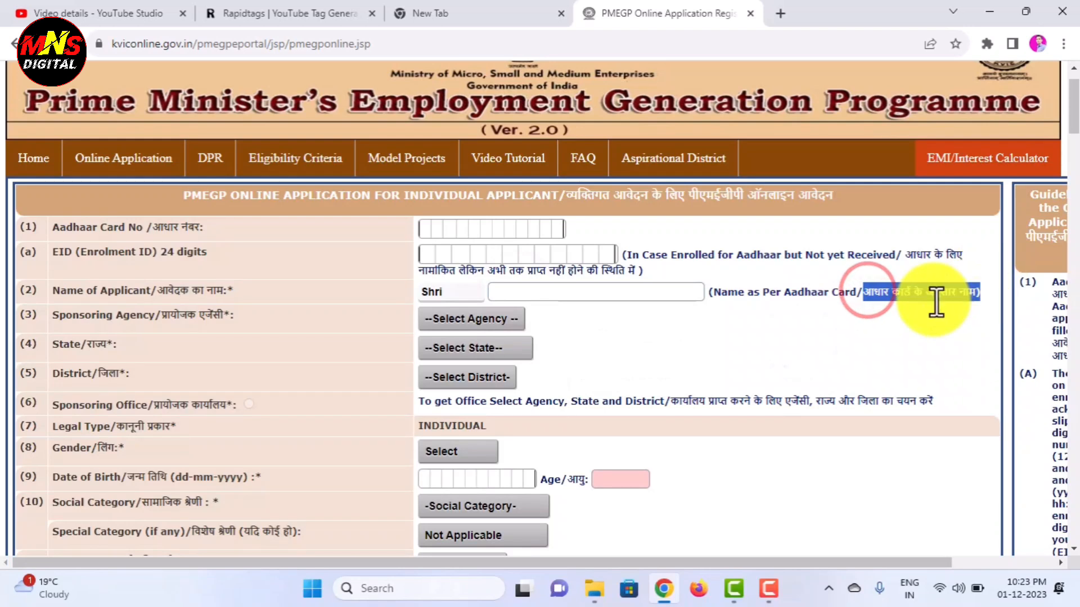
- Choose KVIC as the sponsoring agency and Madhya Pradesh as the state
click(474, 319)
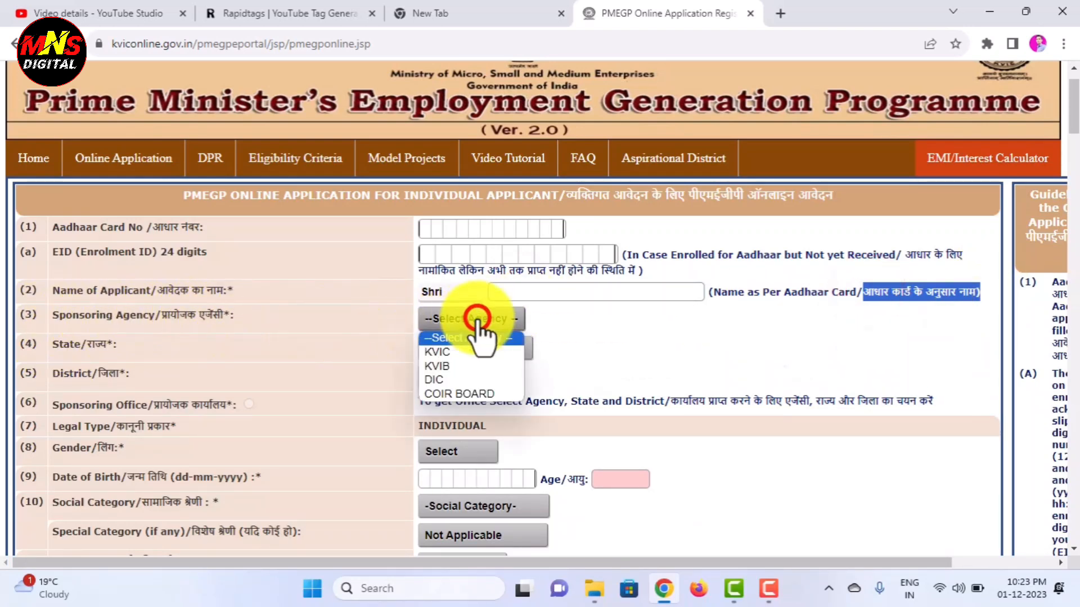
click(450, 352)
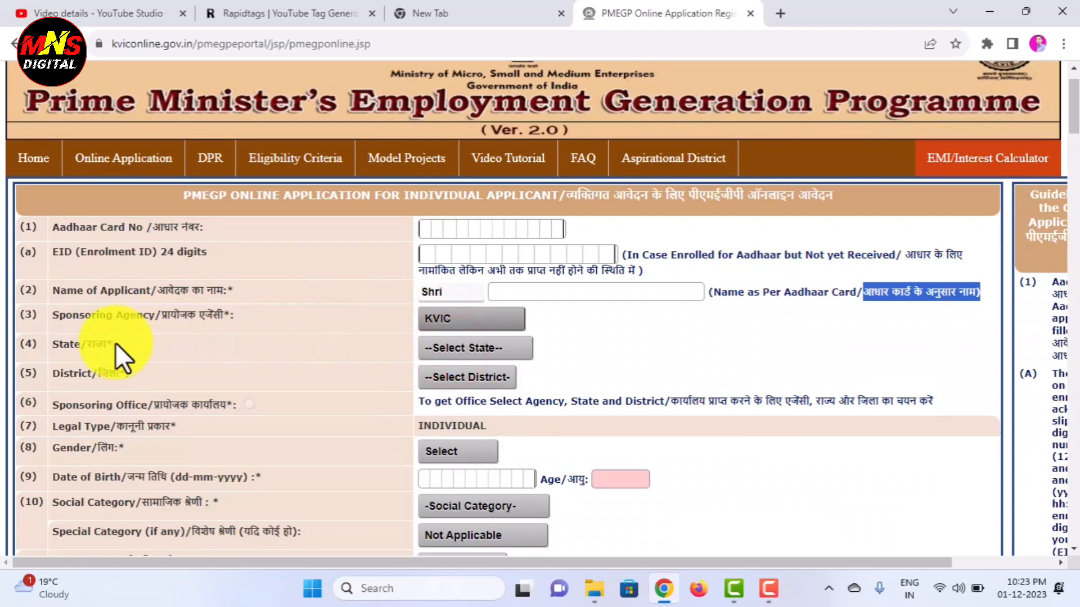
click(450, 350)
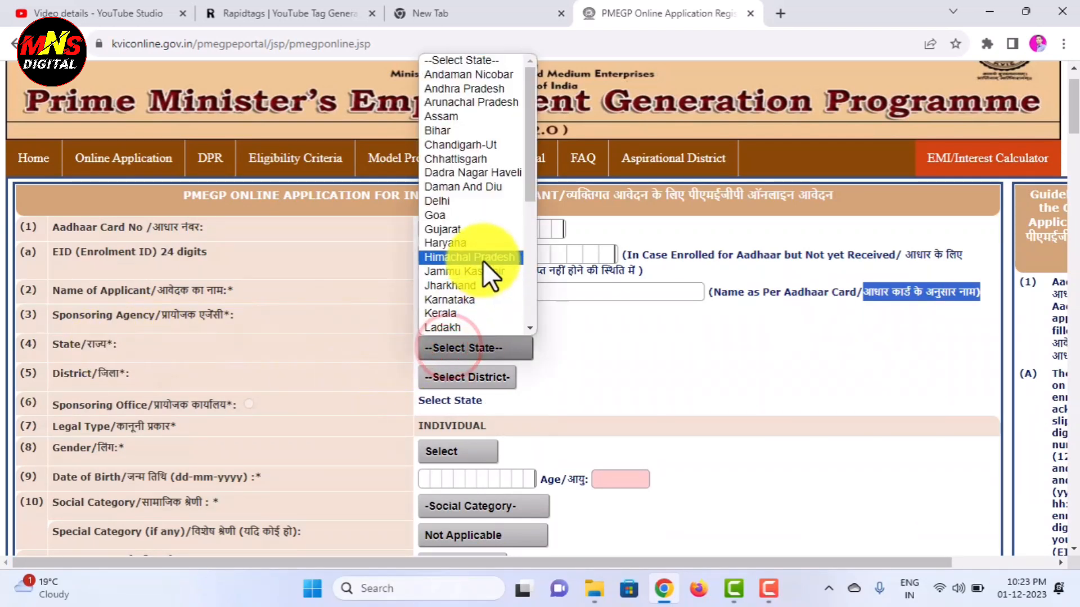
key(m)
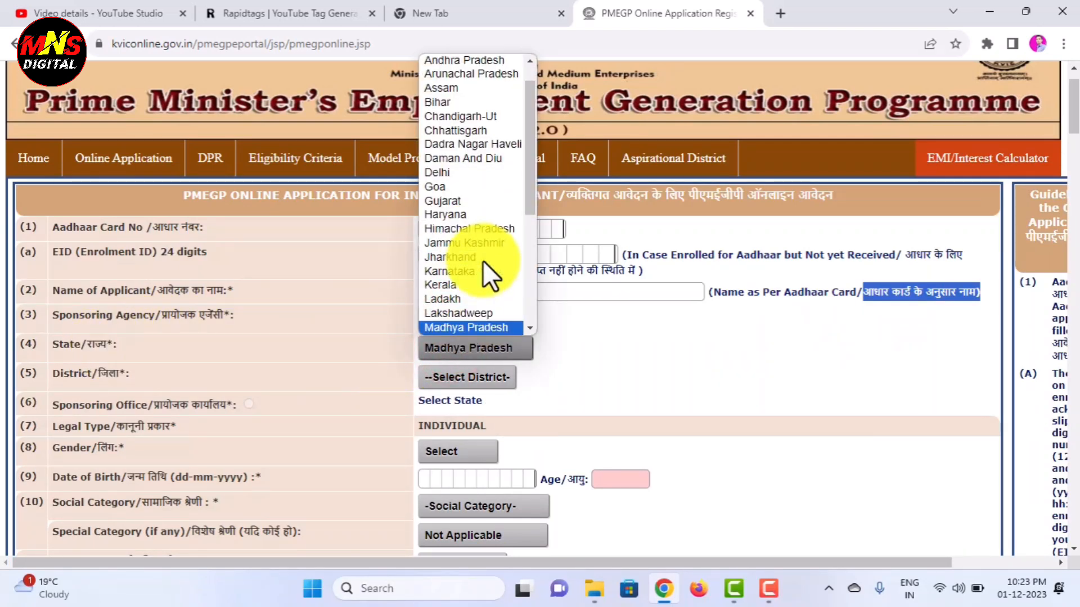
click(483, 324)
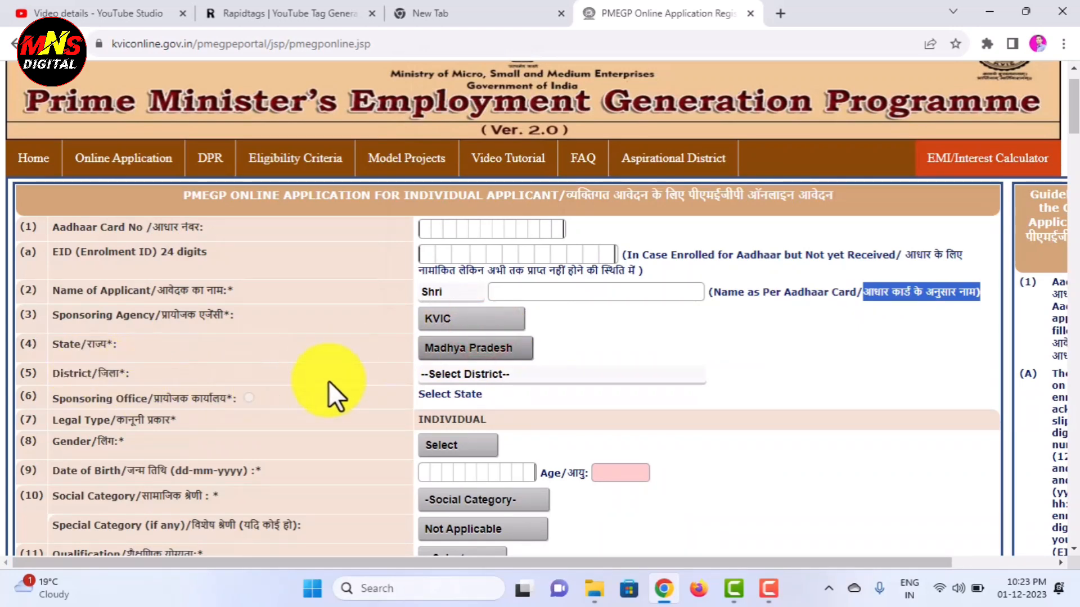
- Set the district to East Nimar (Khandwa) and select the Khadi and Village Industries Commission State Office as sponsoring office
click(465, 374)
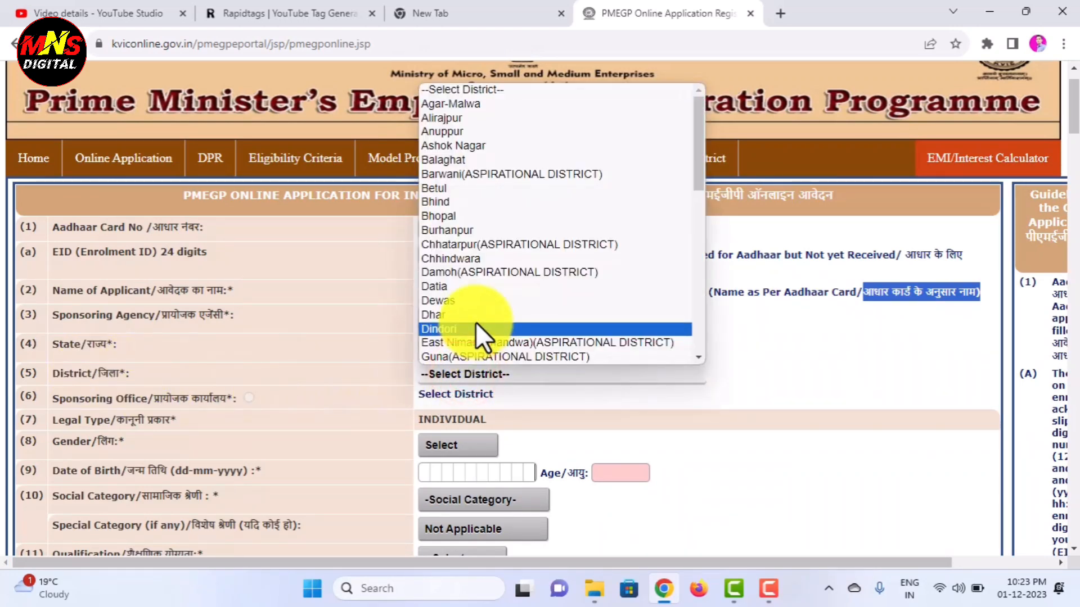
click(476, 342)
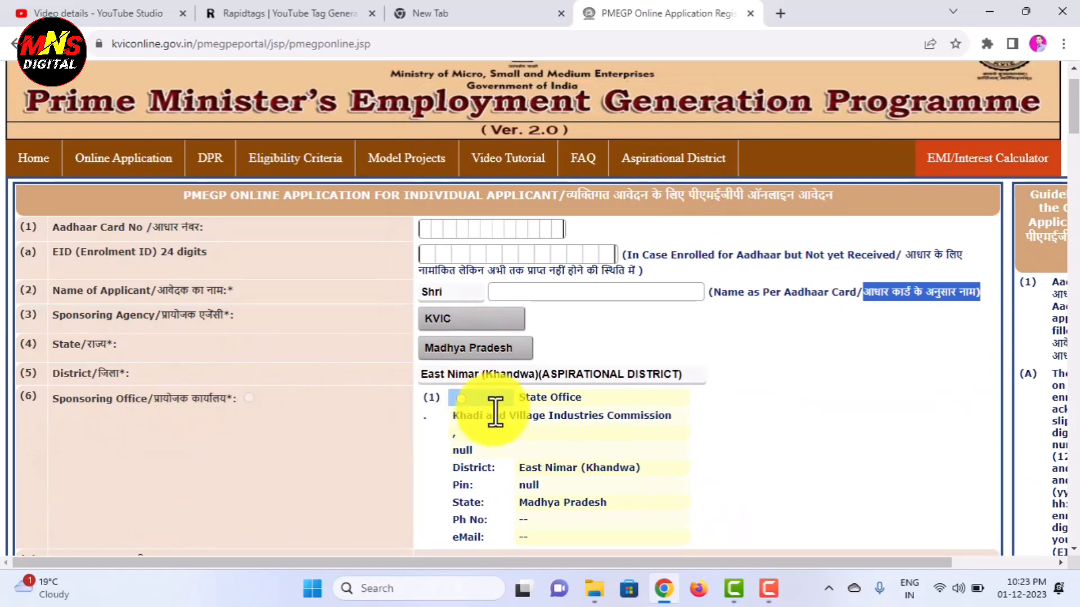
scroll(496, 415, down, 2)
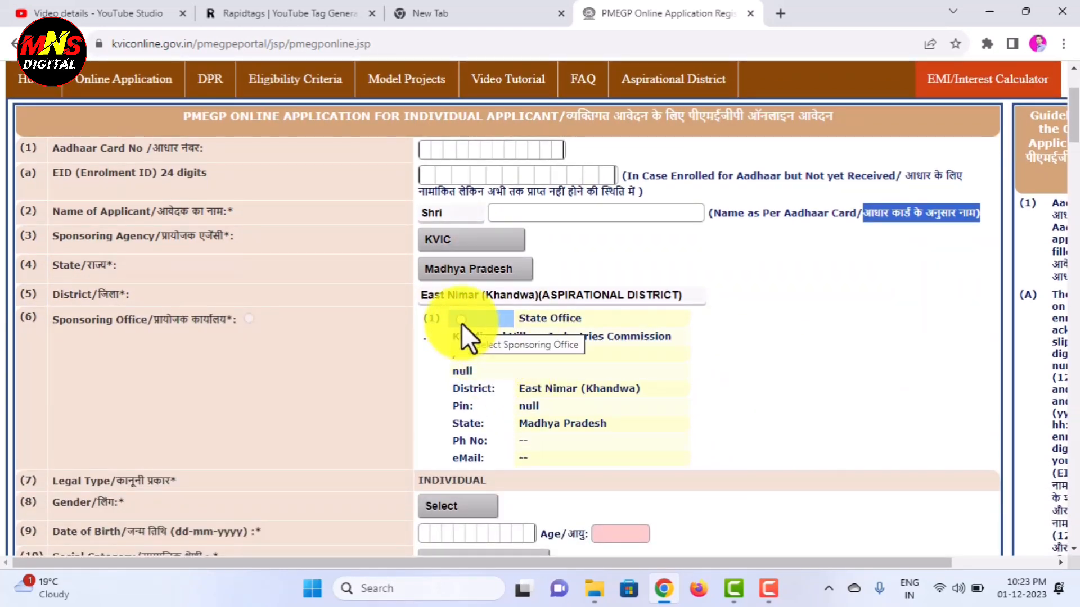
click(461, 319)
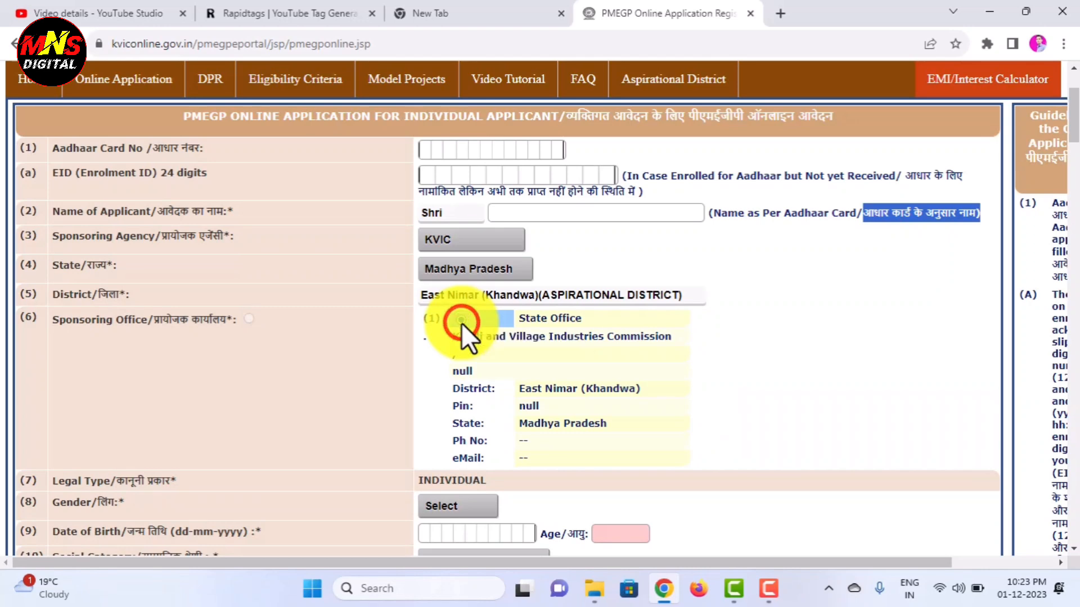
- Set the applicant's gender to Male and the social category to General
scroll(469, 359, down, 4)
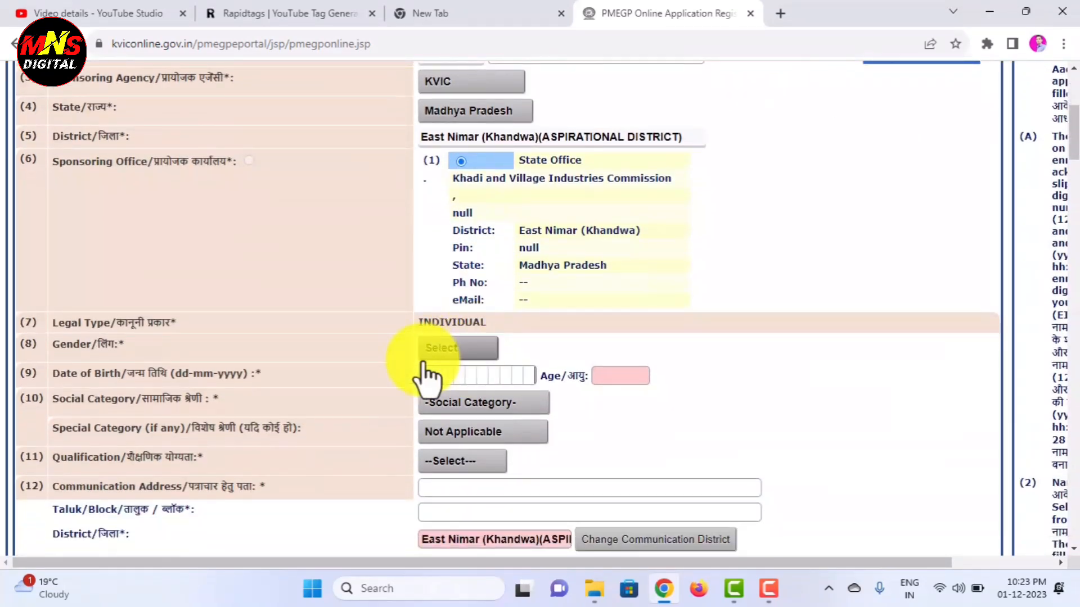
click(458, 270)
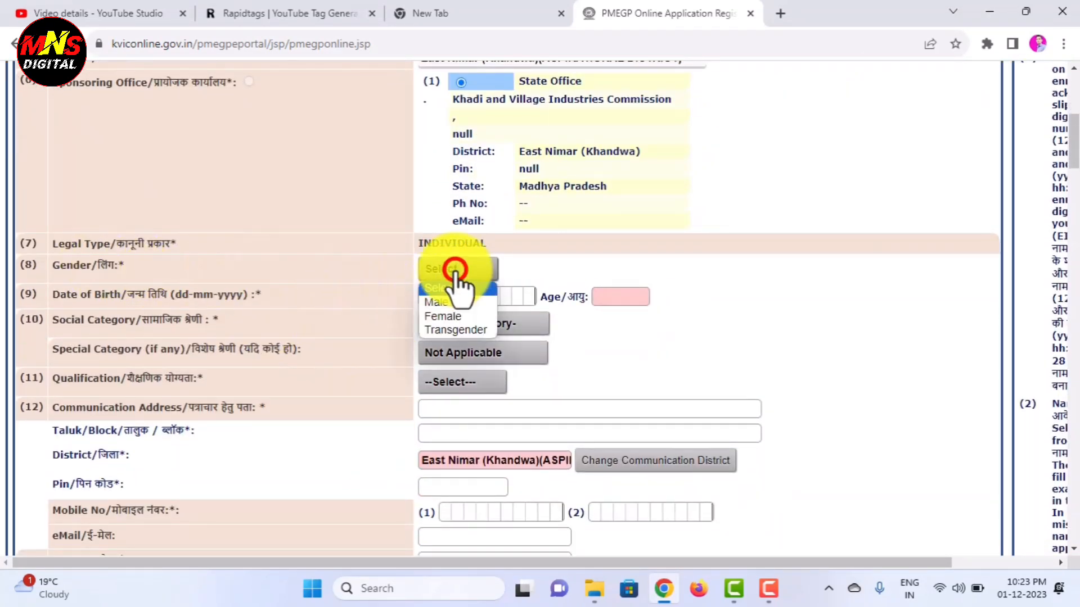
click(448, 297)
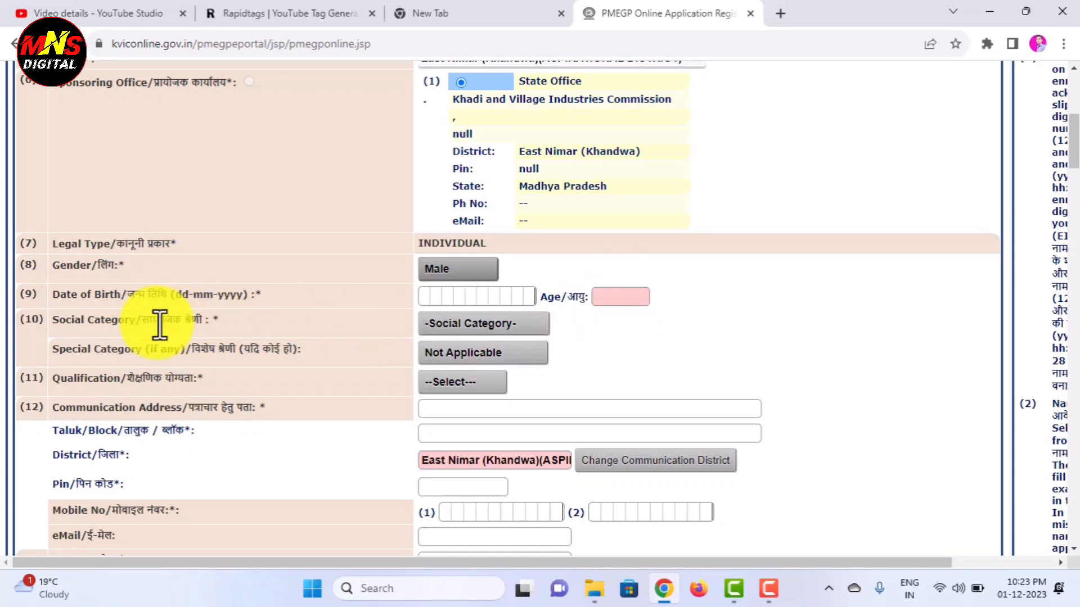
click(498, 324)
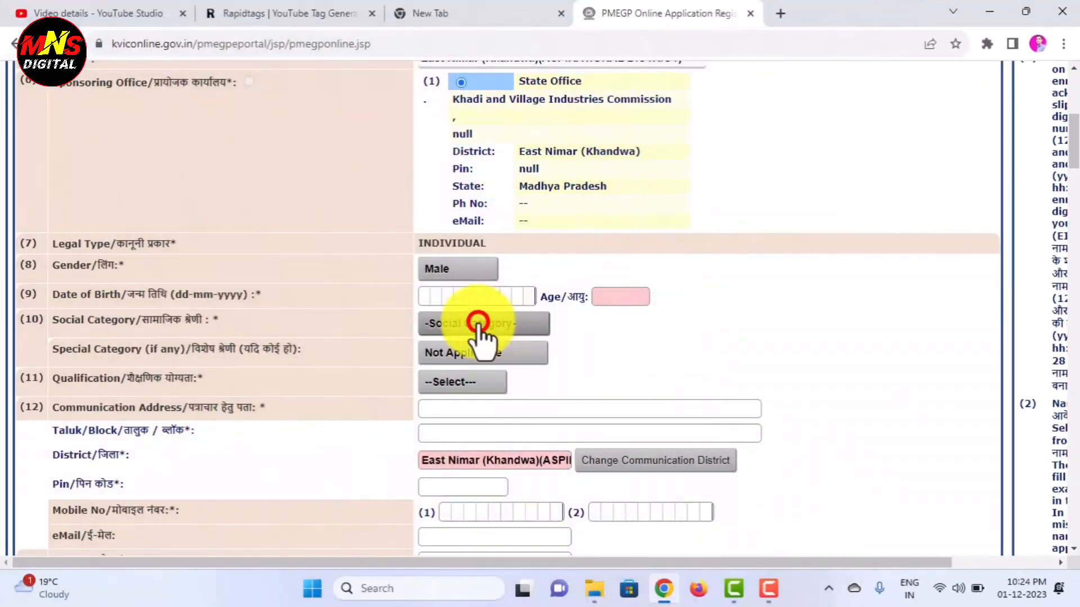
click(481, 322)
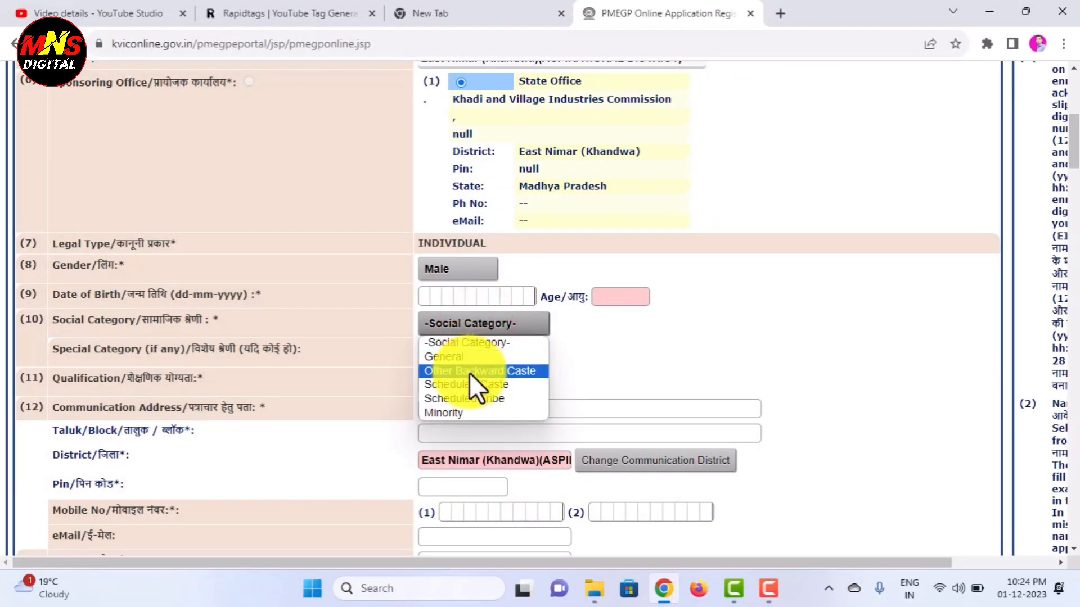
click(453, 360)
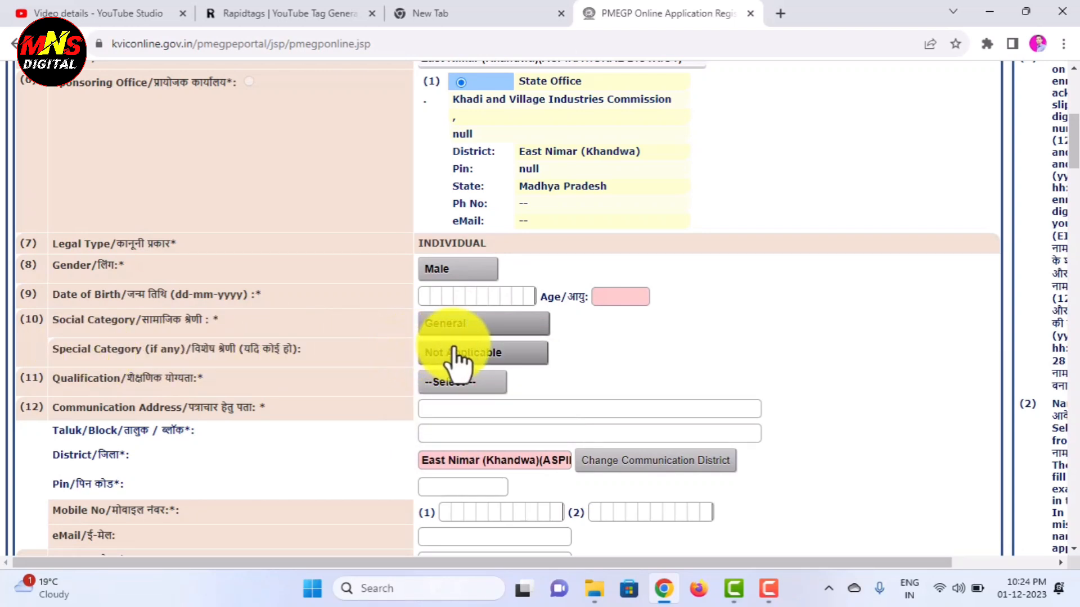
- Leave the special category as Not Applicable and set the qualification to 12TH Pass
click(457, 352)
click(457, 350)
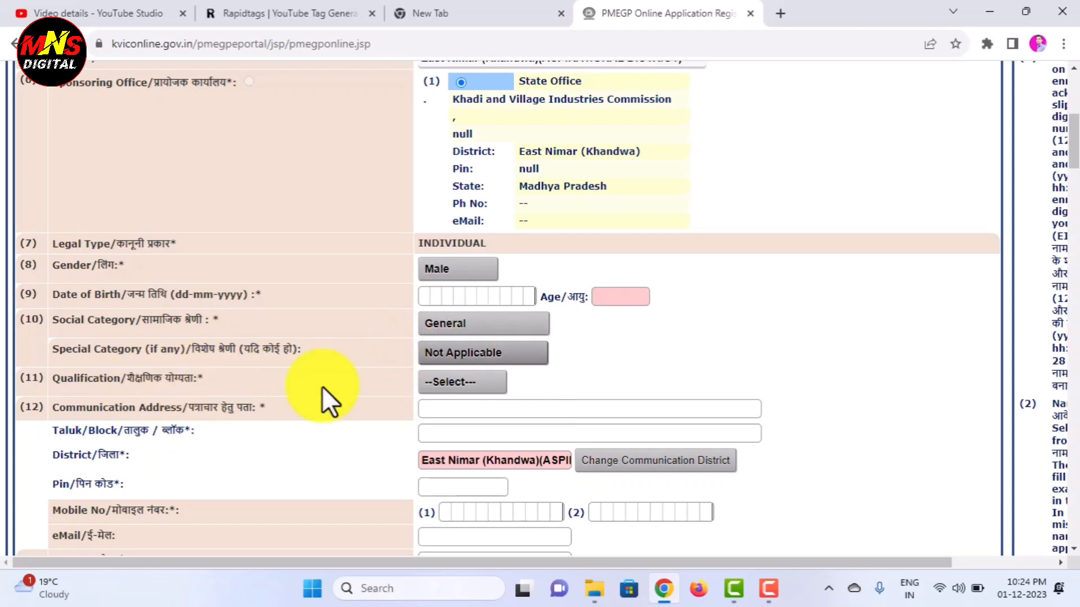
click(450, 382)
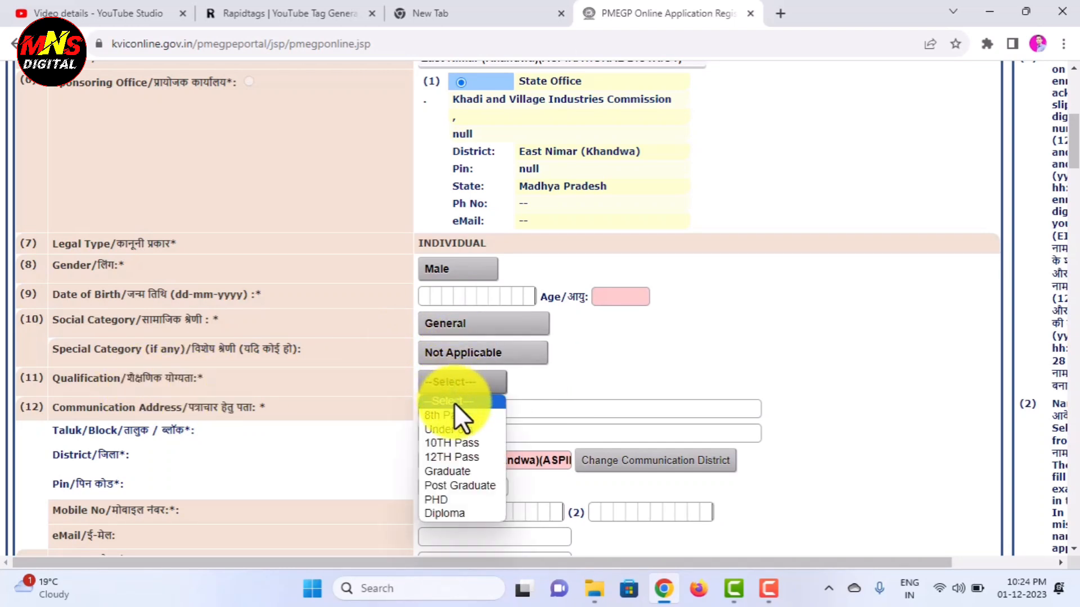
click(453, 462)
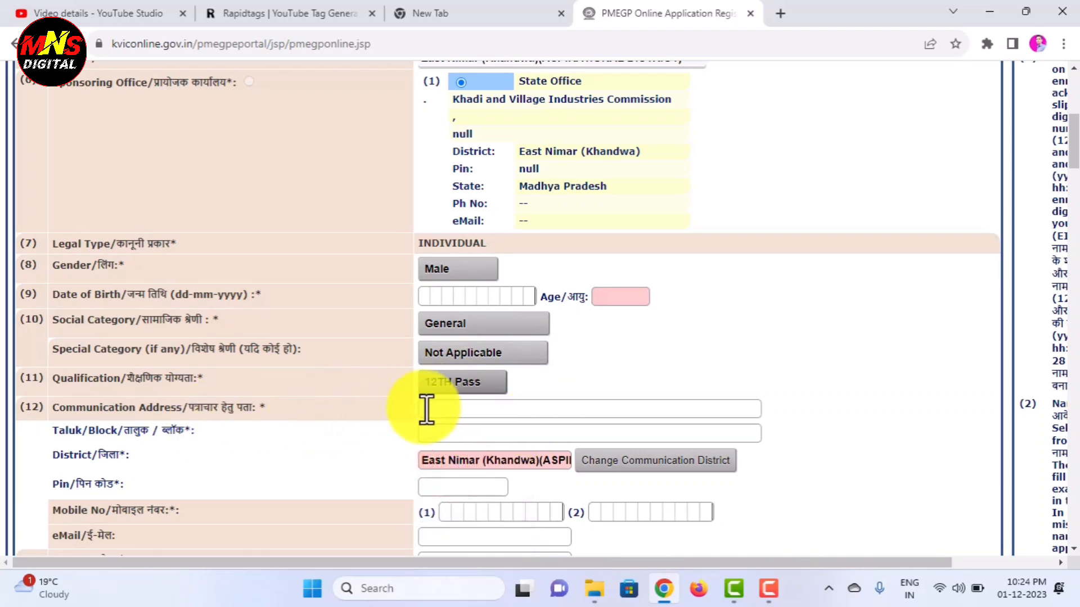
- Look through the communication address, taluk, pin code, mobile, e-mail and PAN number fields
click(438, 407)
click(536, 433)
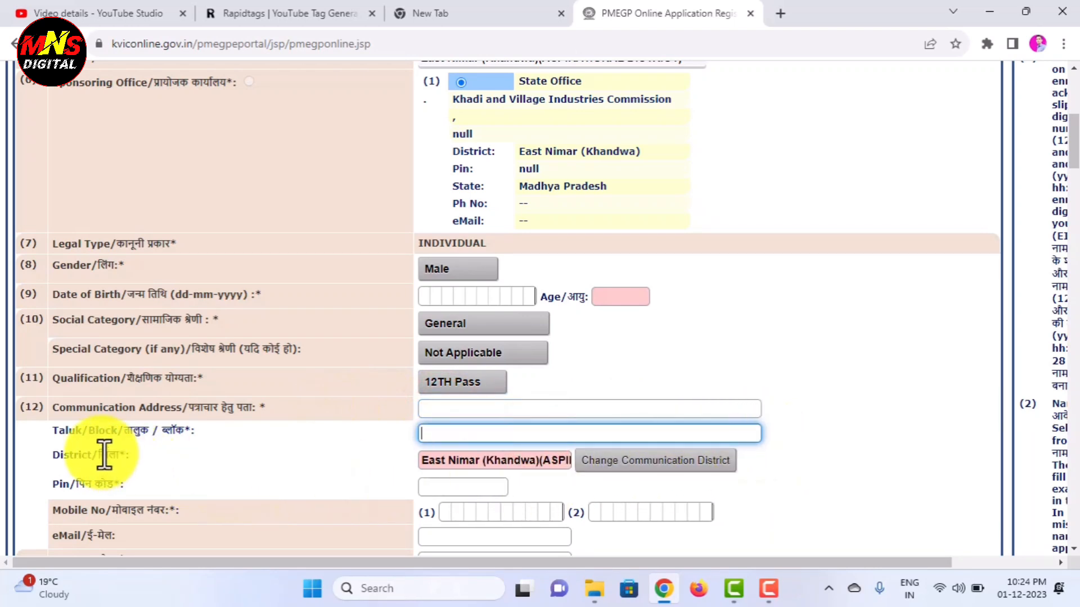
click(455, 488)
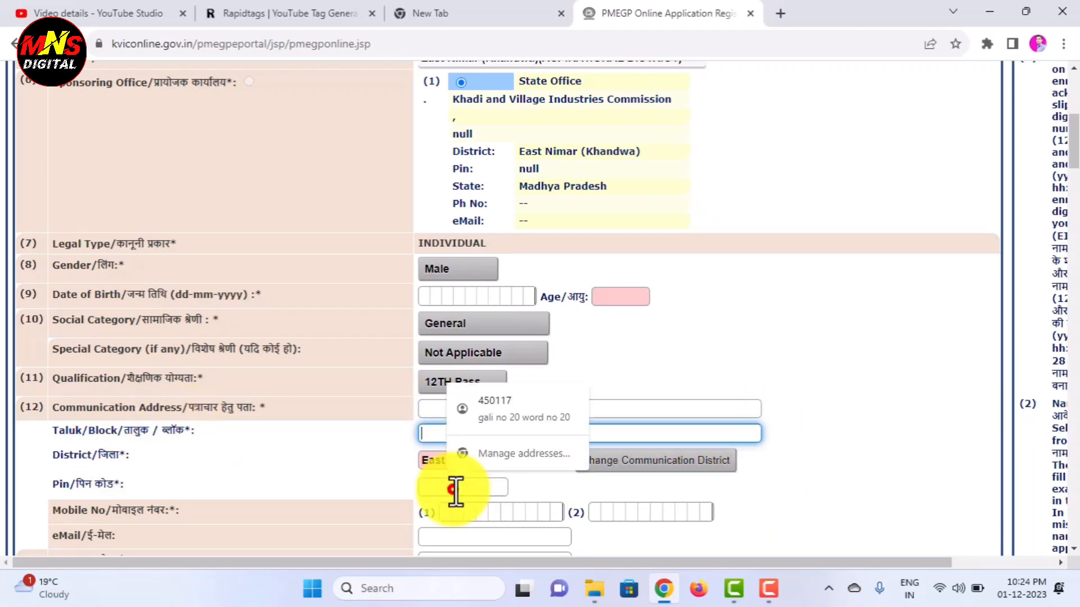
click(742, 464)
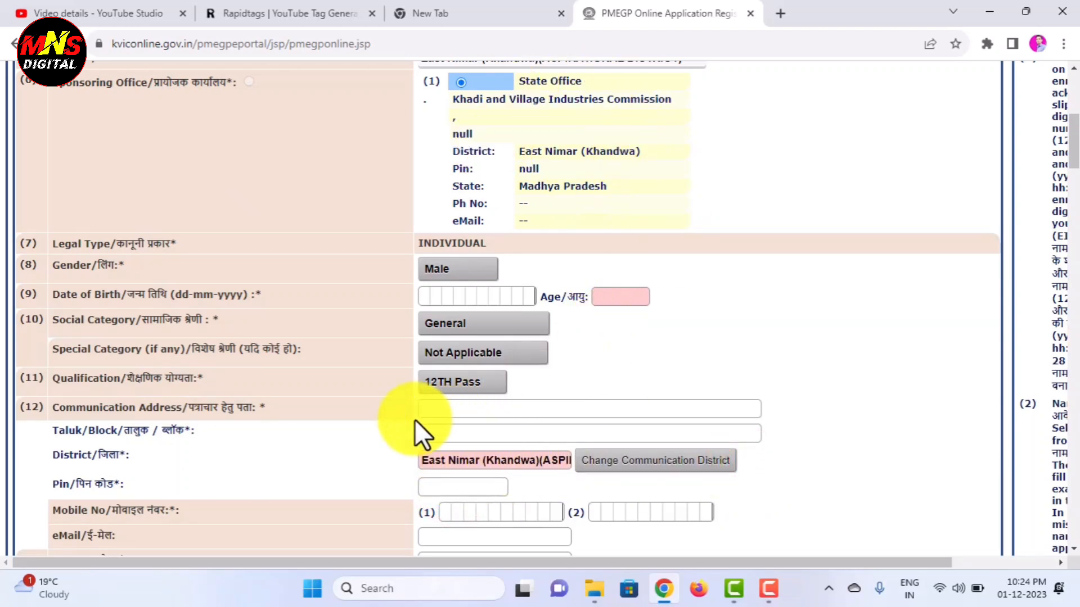
scroll(431, 422, down, 3)
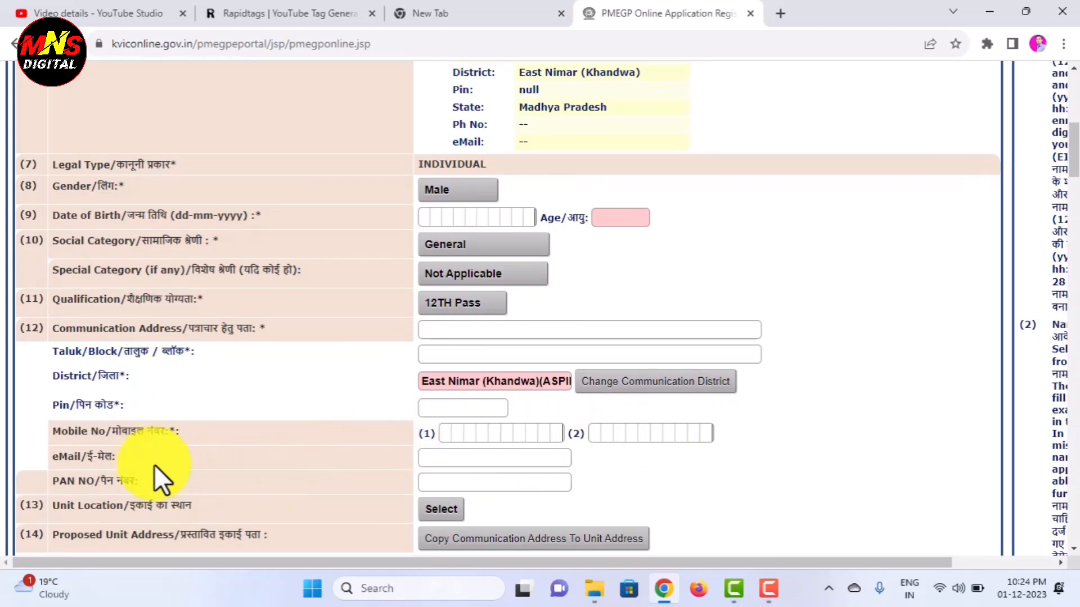
click(440, 481)
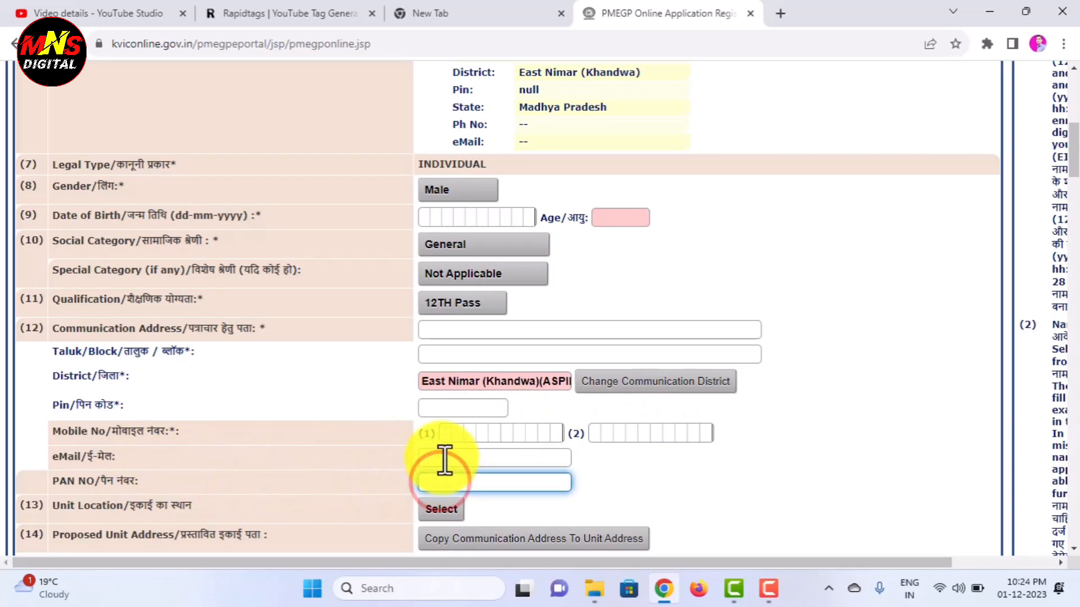
click(441, 458)
- Set the unit location to Rural and copy the communication address to the proposed unit address
scroll(673, 462, down, 1)
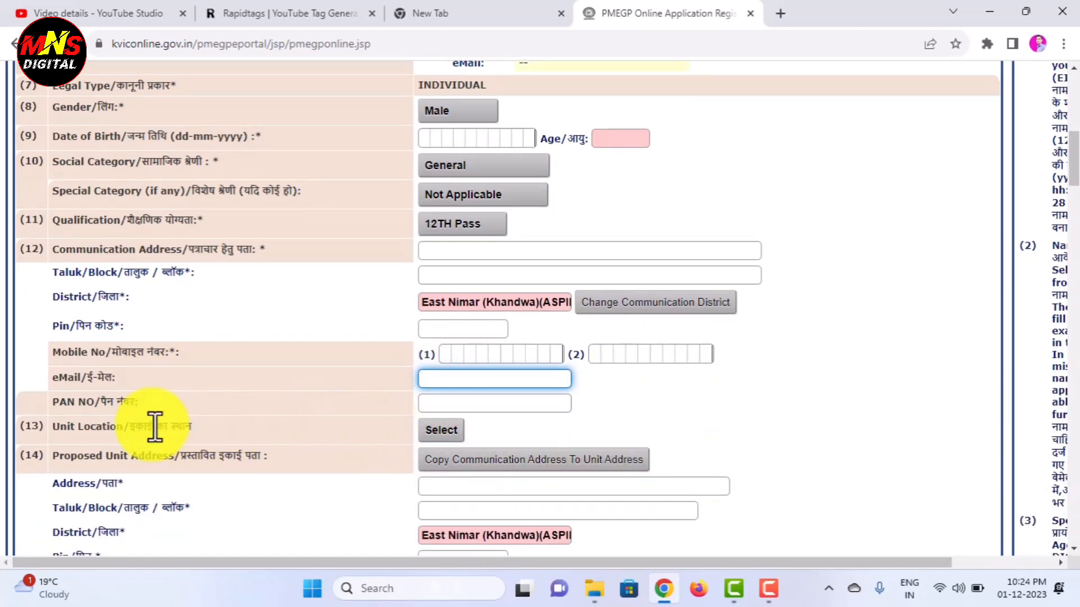
click(453, 438)
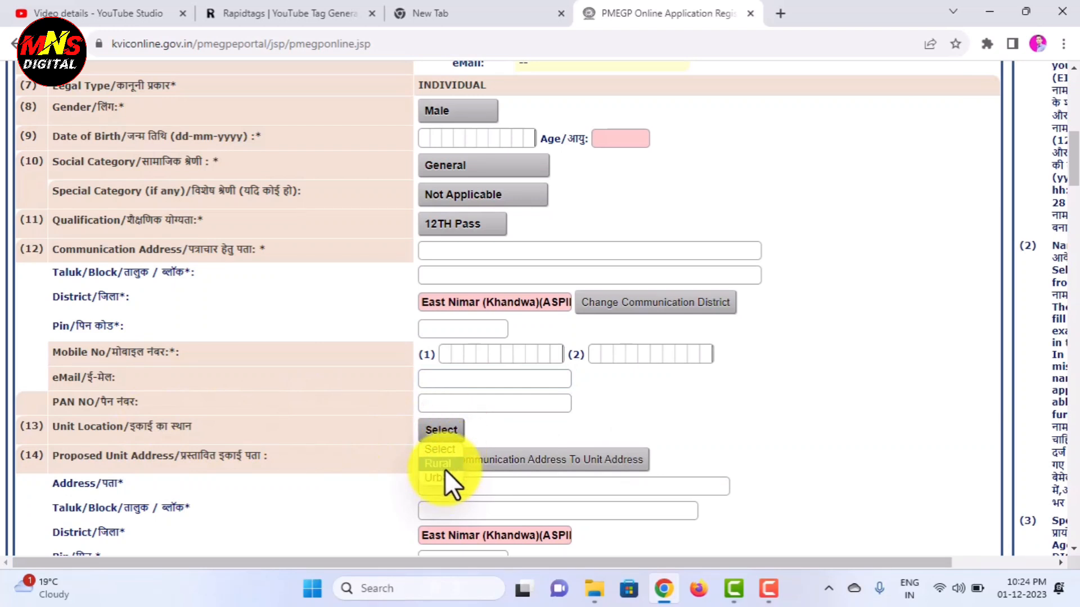
click(437, 465)
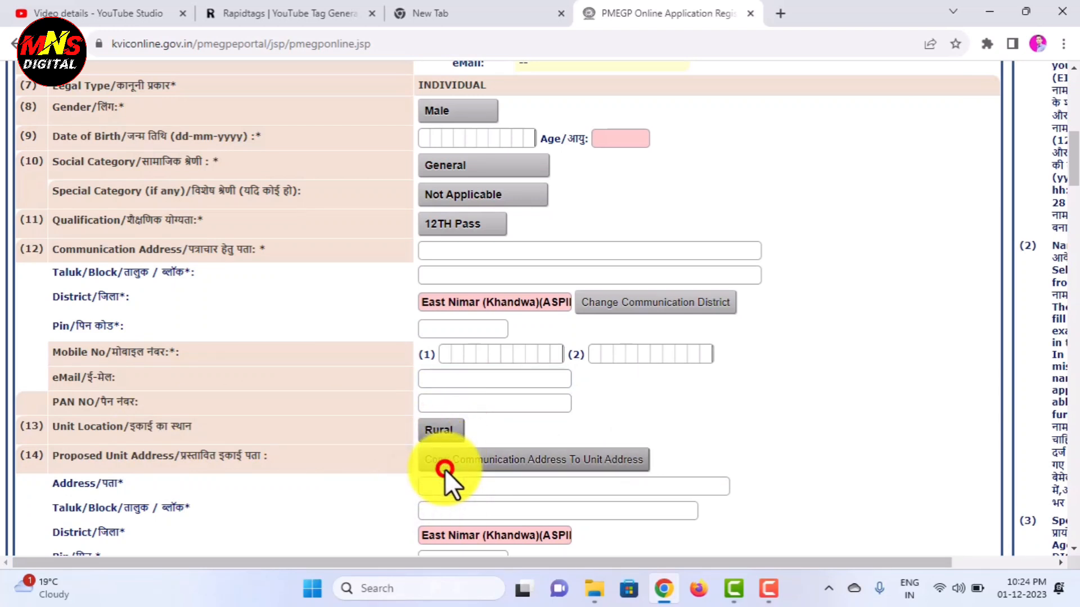
click(457, 470)
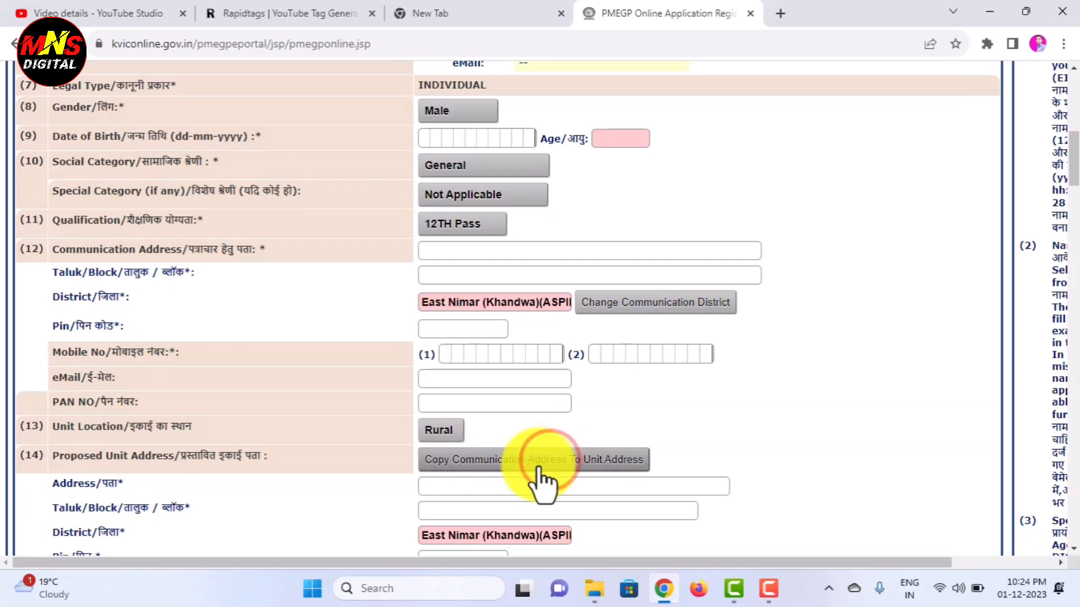
- Examine the address and pin fields of the proposed unit address, dismissing the autofill suggestions
scroll(446, 489, down, 1)
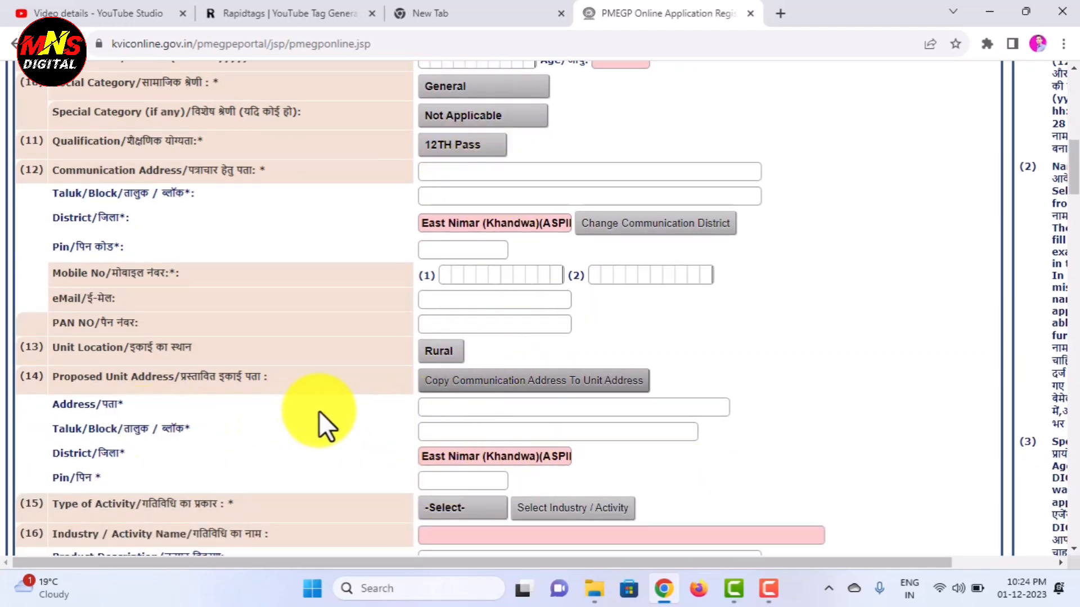
click(462, 407)
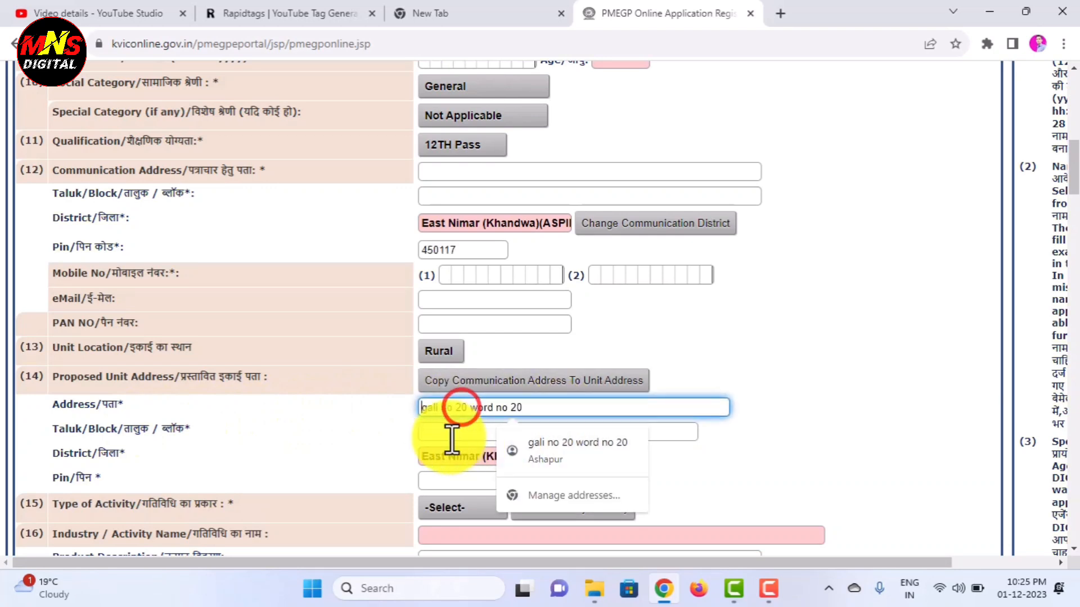
click(719, 466)
scroll(394, 460, down, 1)
click(446, 401)
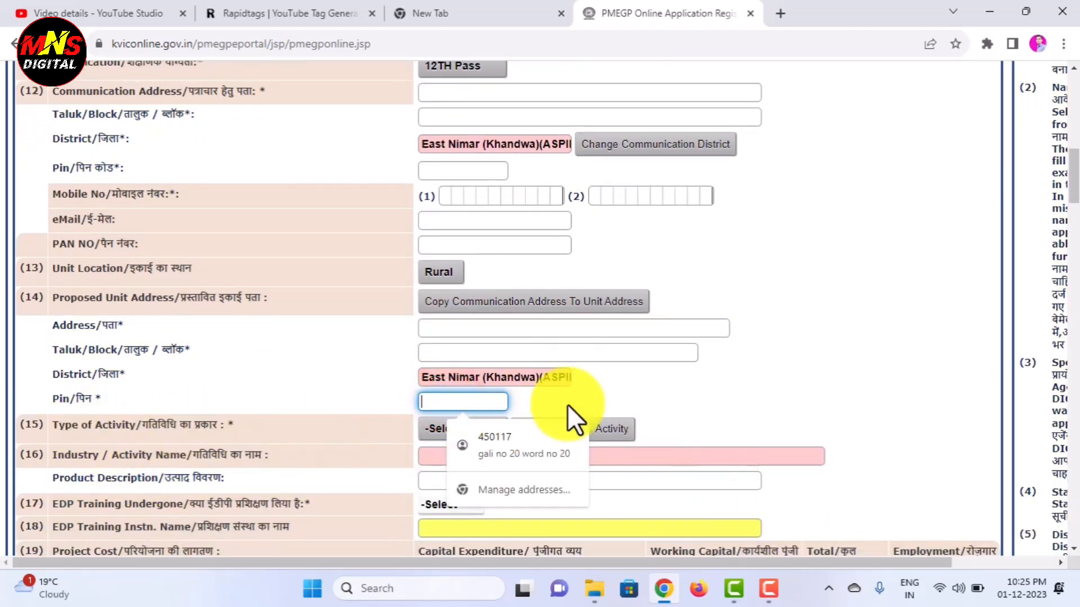
click(670, 383)
- Set the type of activity to Service and choose Manufacture of gulal from the activity list as the industry
click(442, 430)
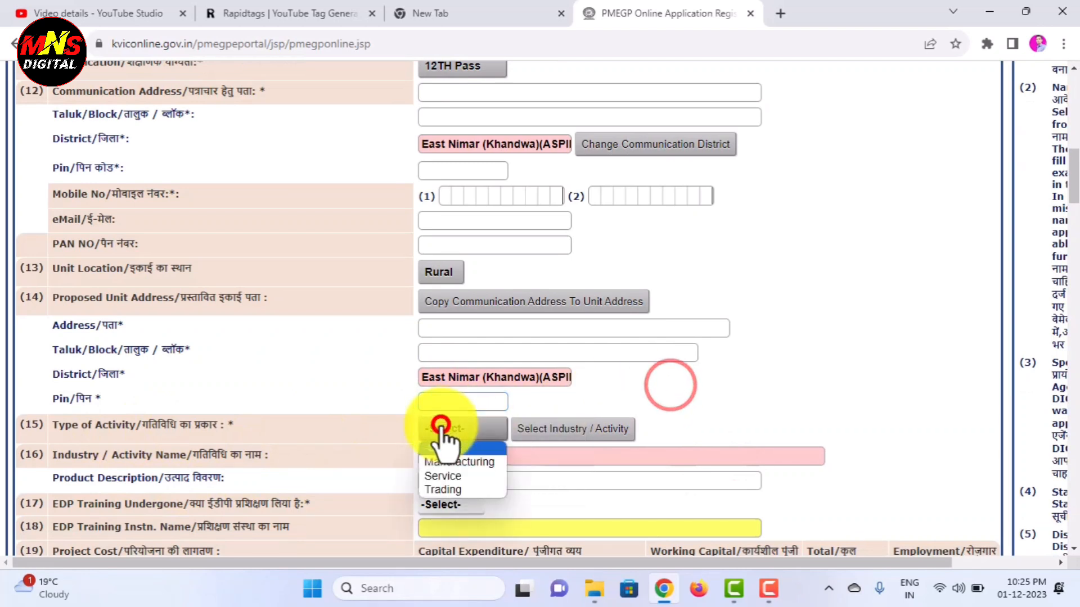
click(447, 481)
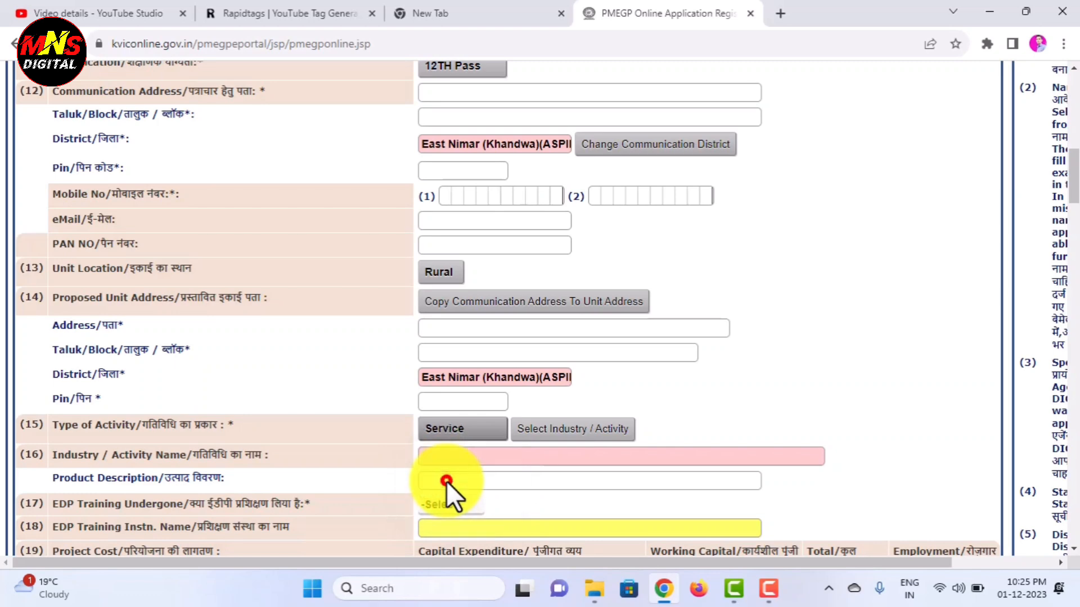
click(581, 444)
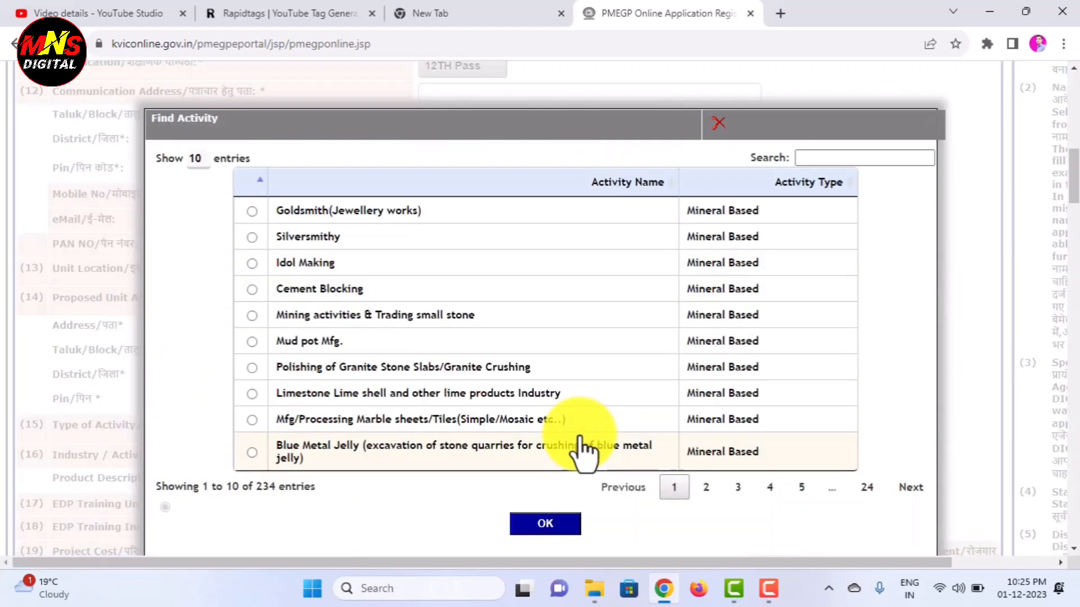
scroll(526, 302, down, 1)
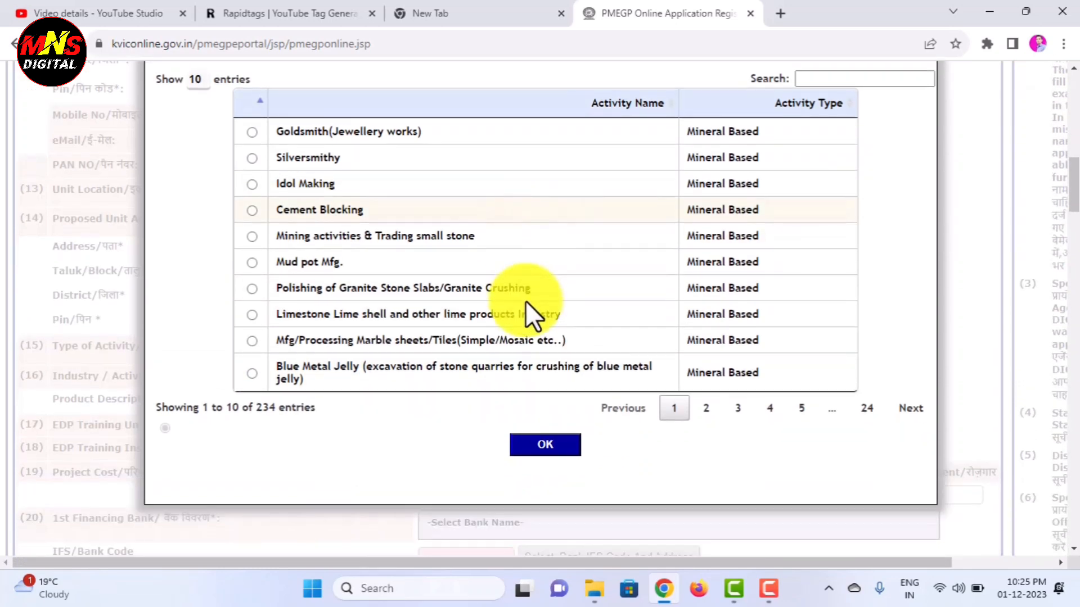
scroll(525, 276, up, 3)
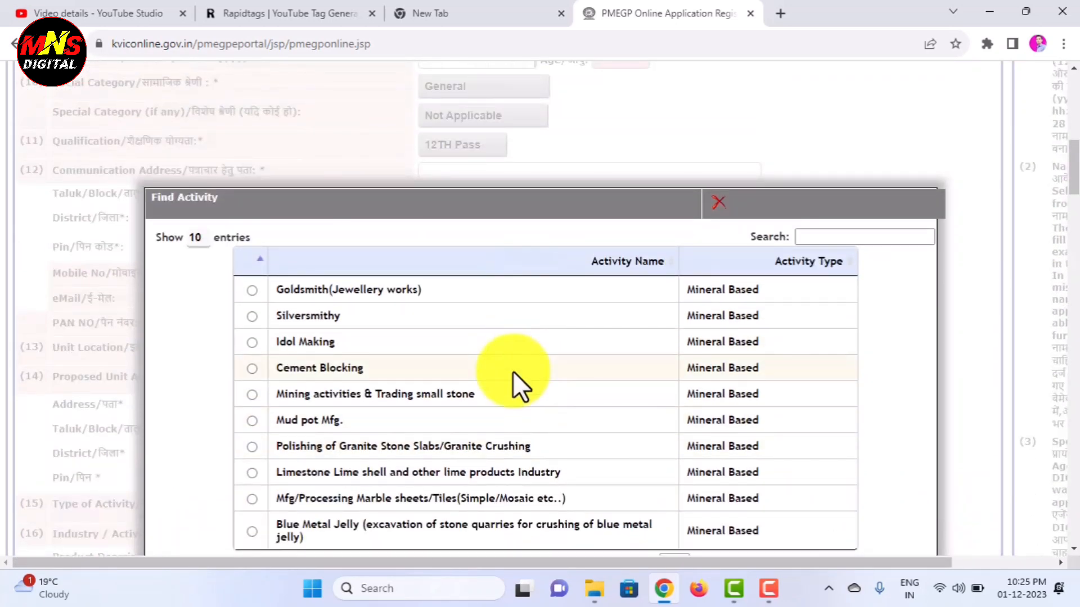
scroll(506, 455, down, 1)
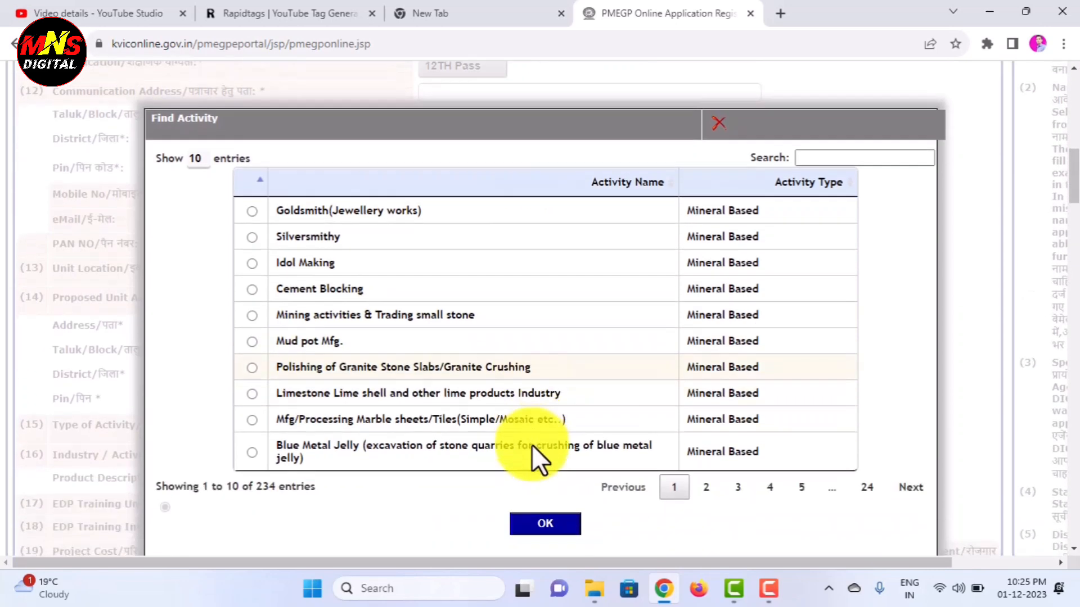
click(705, 498)
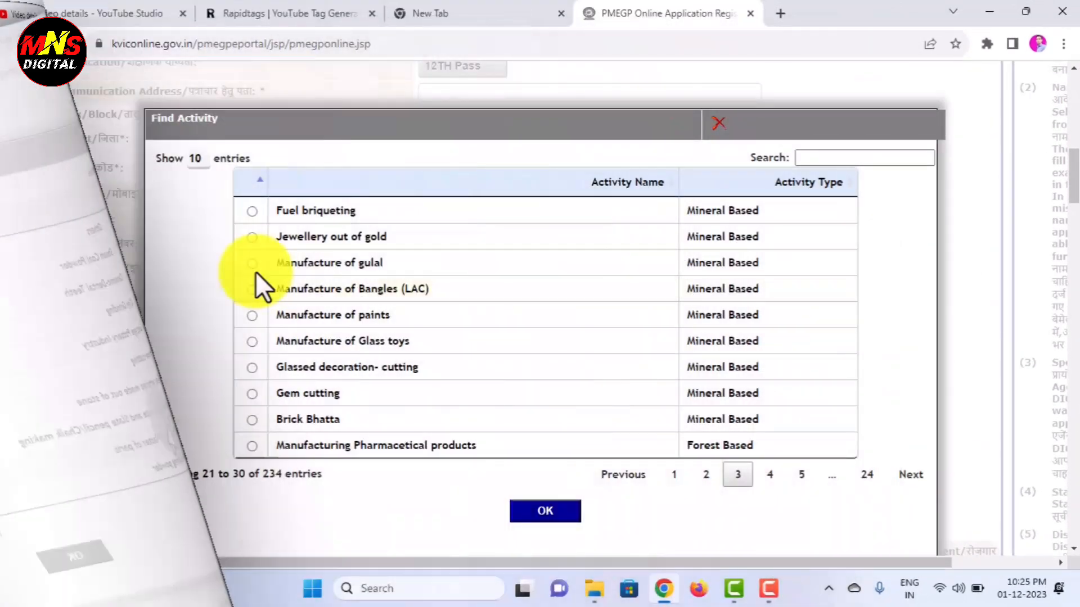
click(252, 263)
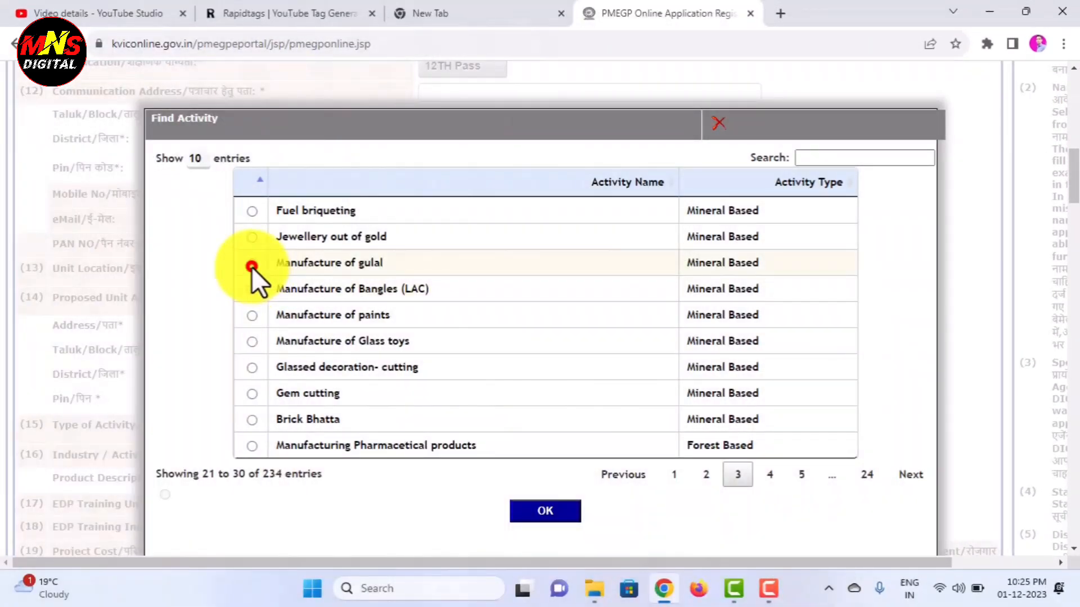
click(536, 512)
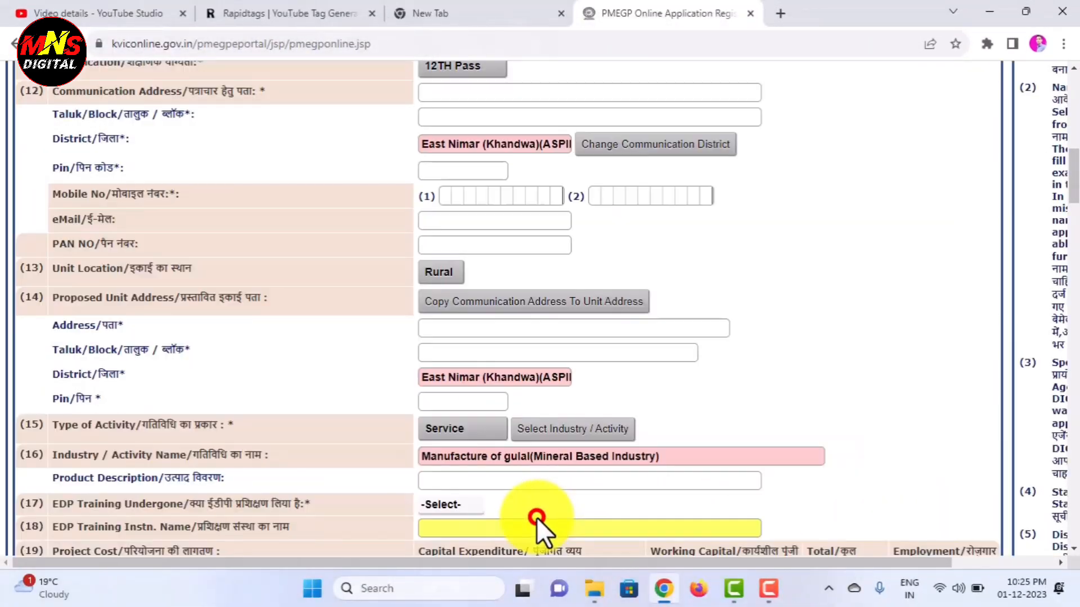
- Set EDP training undergone to No, leaving the product description and training institution name blank
scroll(361, 472, down, 1)
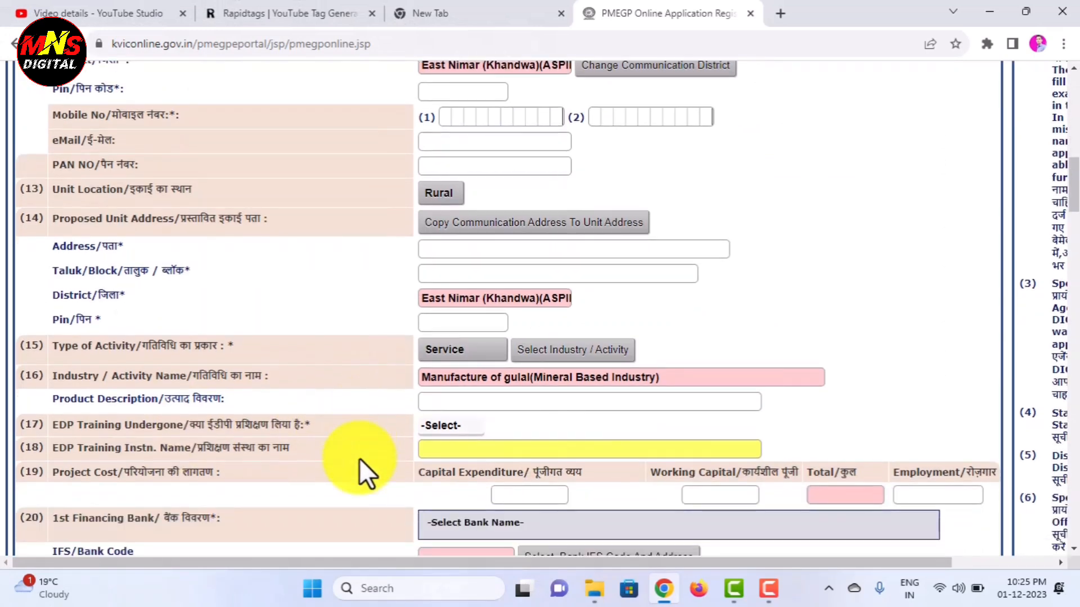
click(461, 401)
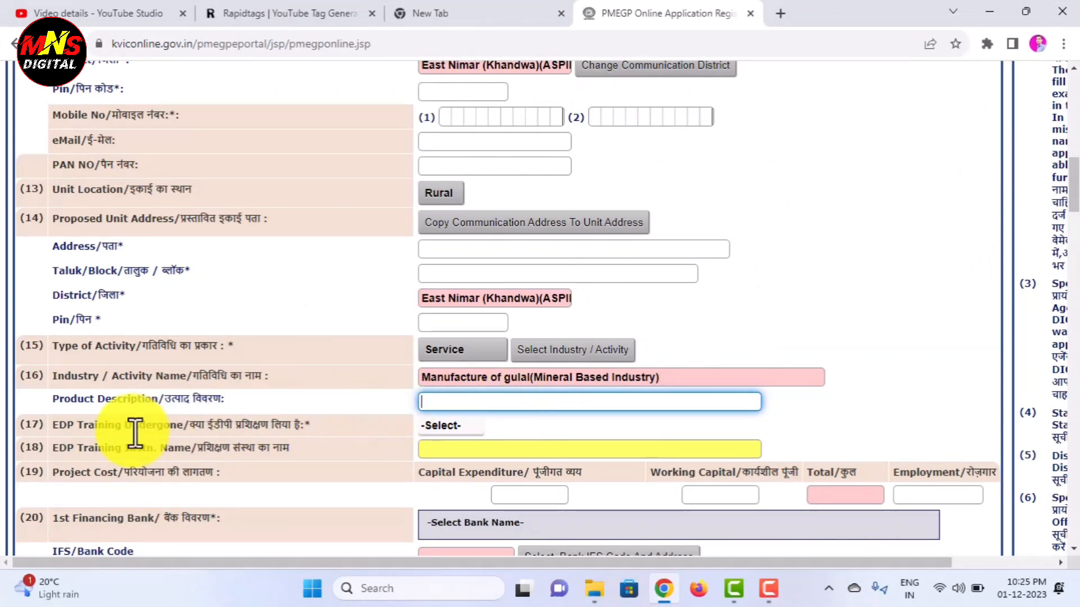
click(472, 421)
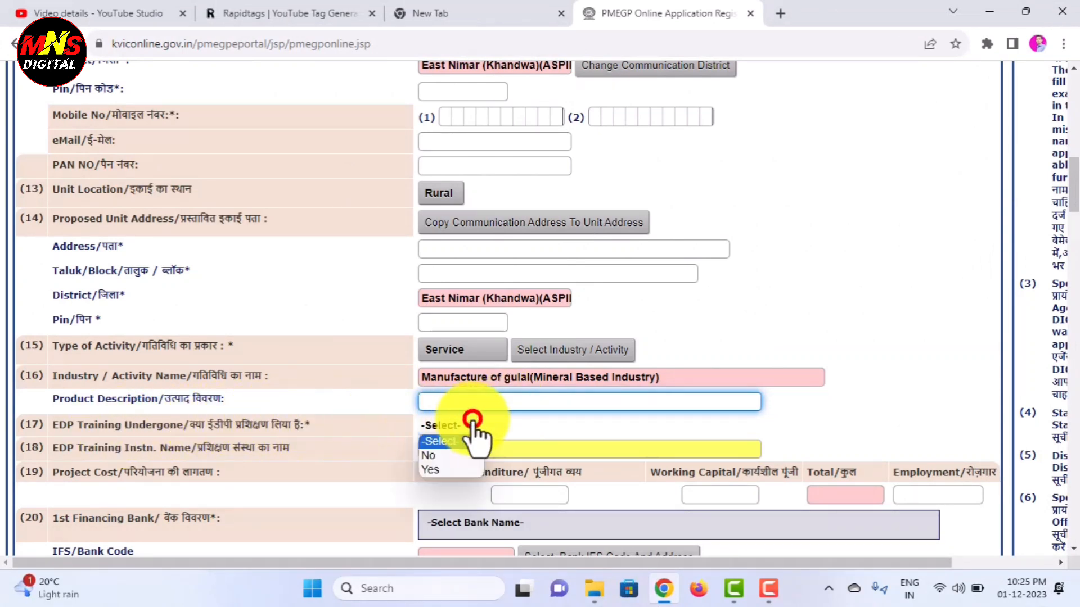
click(442, 457)
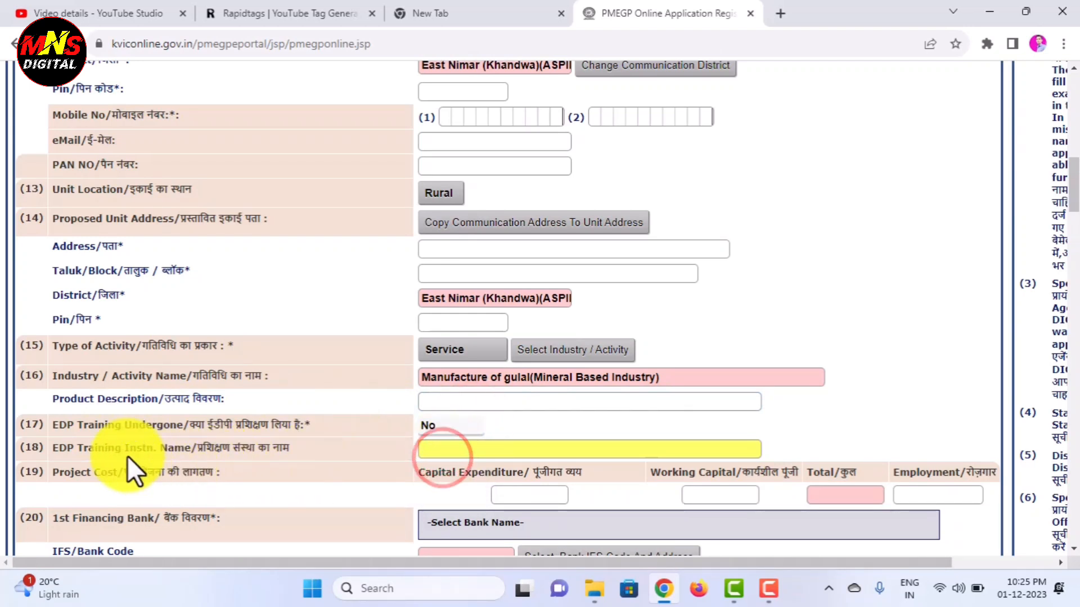
click(460, 445)
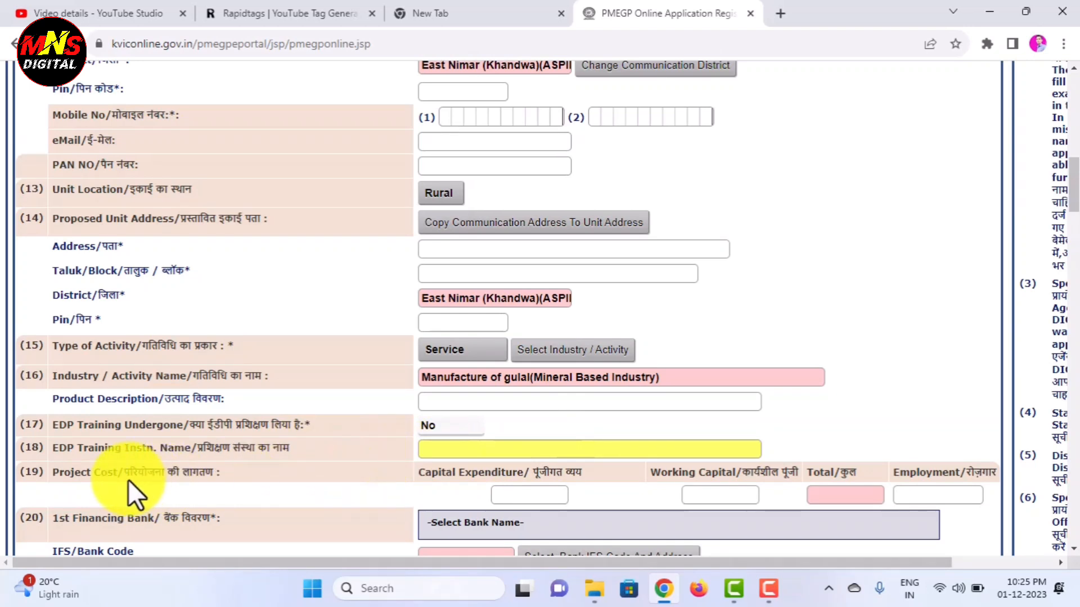
- Leave the project cost fields blank and select ANDAMAN STATE COOP BANK LTD as the first financing bank
click(506, 494)
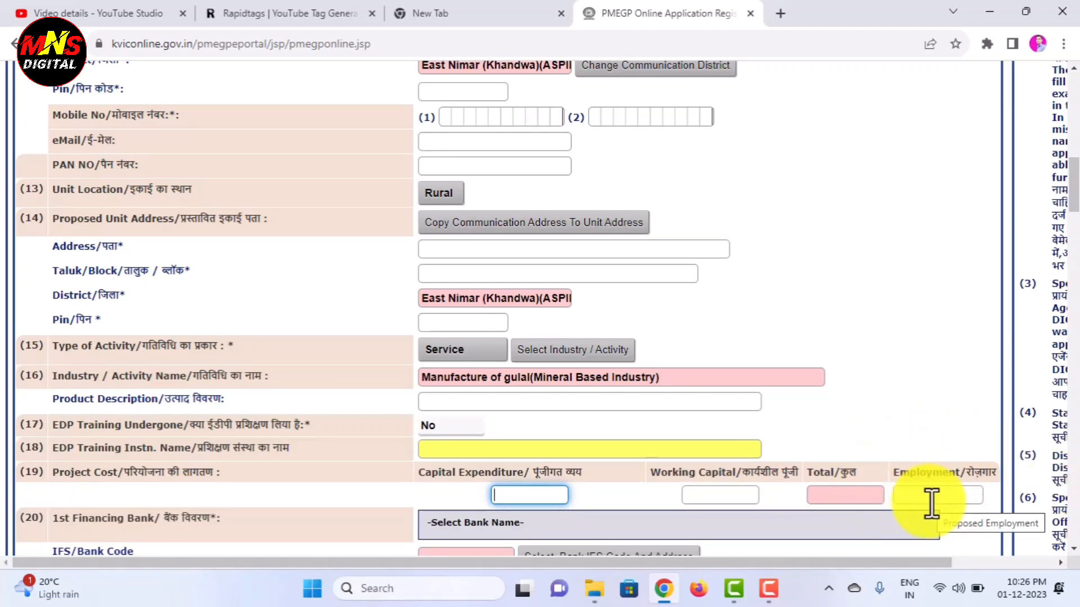
scroll(632, 445, down, 1)
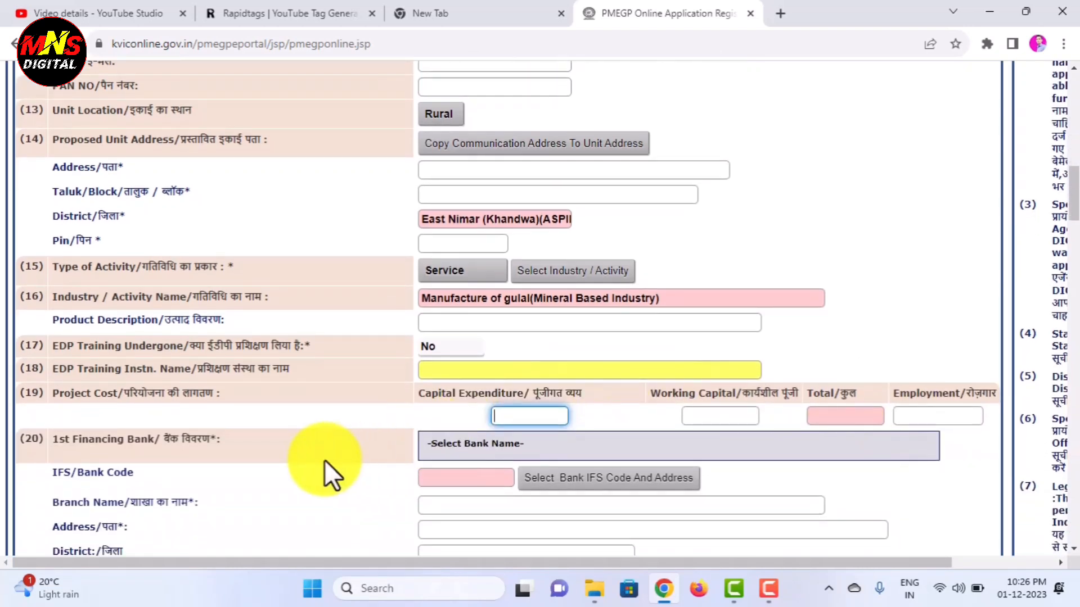
click(540, 452)
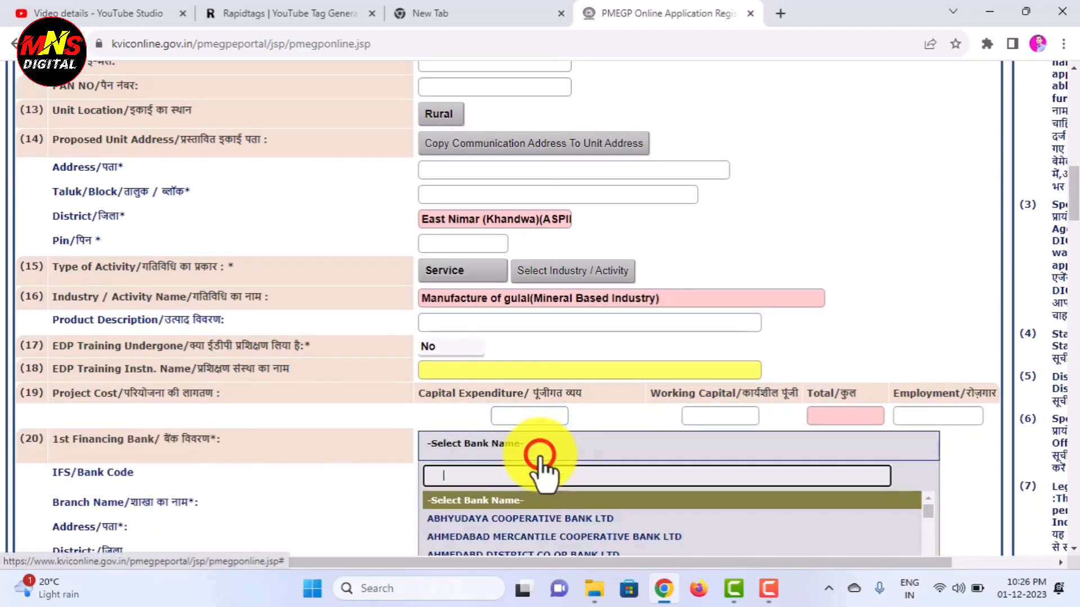
scroll(579, 540, down, 1)
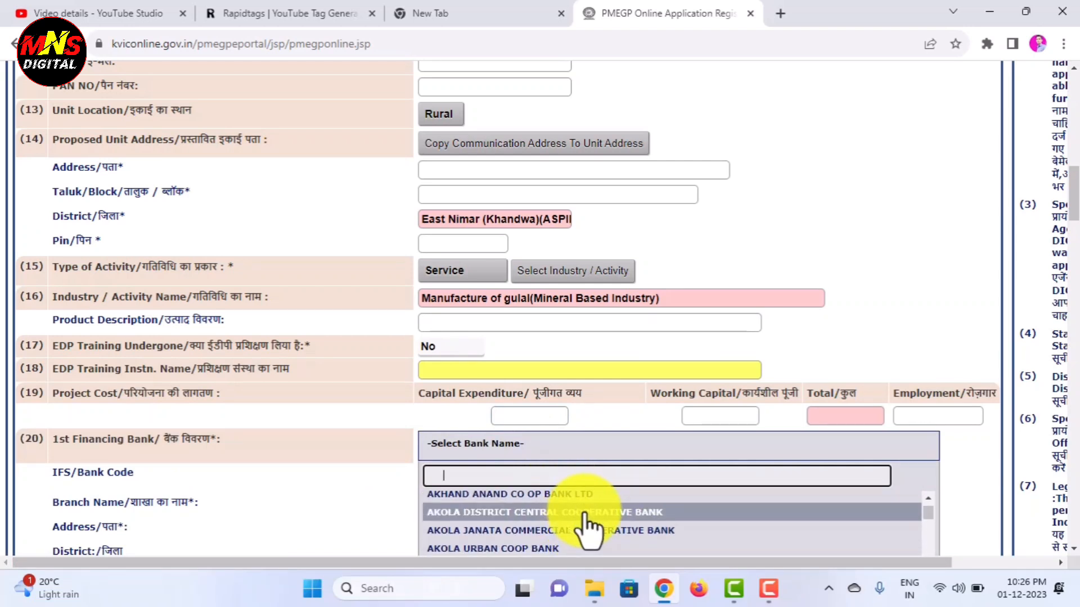
scroll(585, 528, down, 1)
click(524, 519)
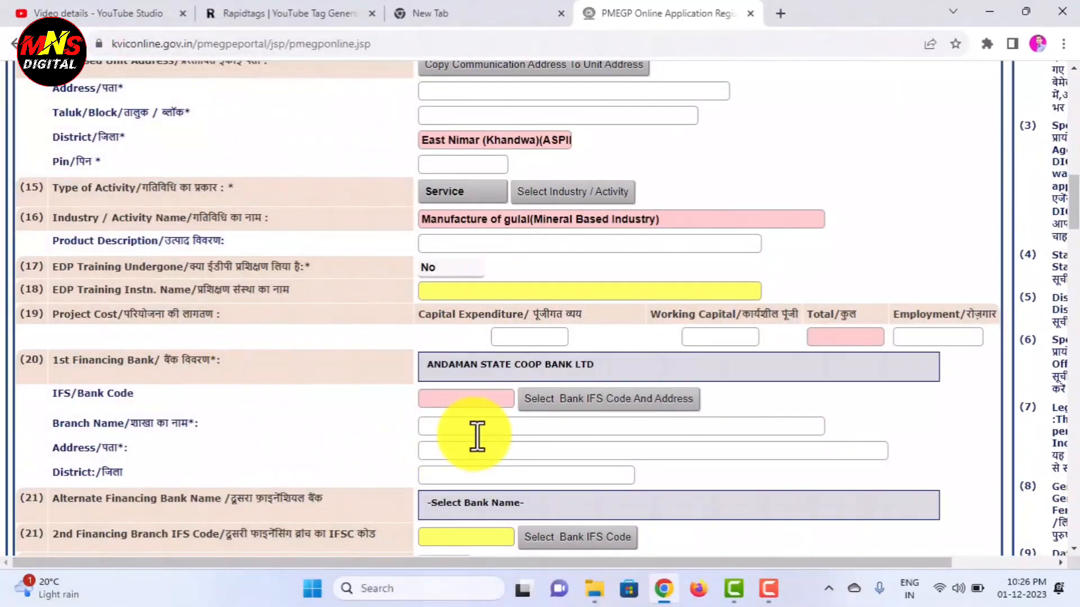
- Look through the first bank's branch name and IFS code fields and the alternate financing bank list
click(489, 434)
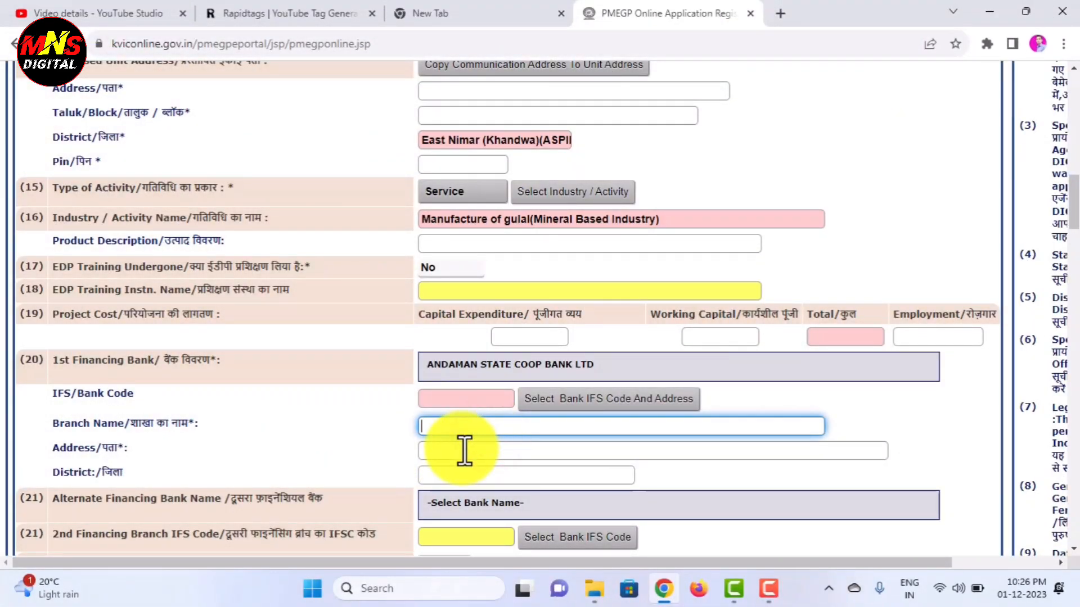
click(474, 400)
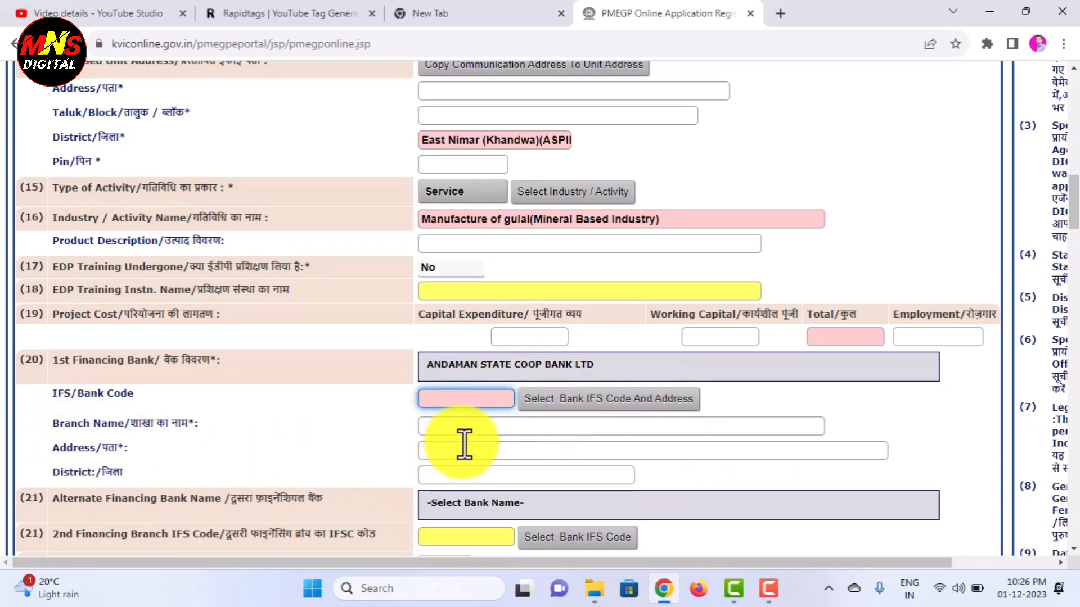
scroll(562, 451, down, 3)
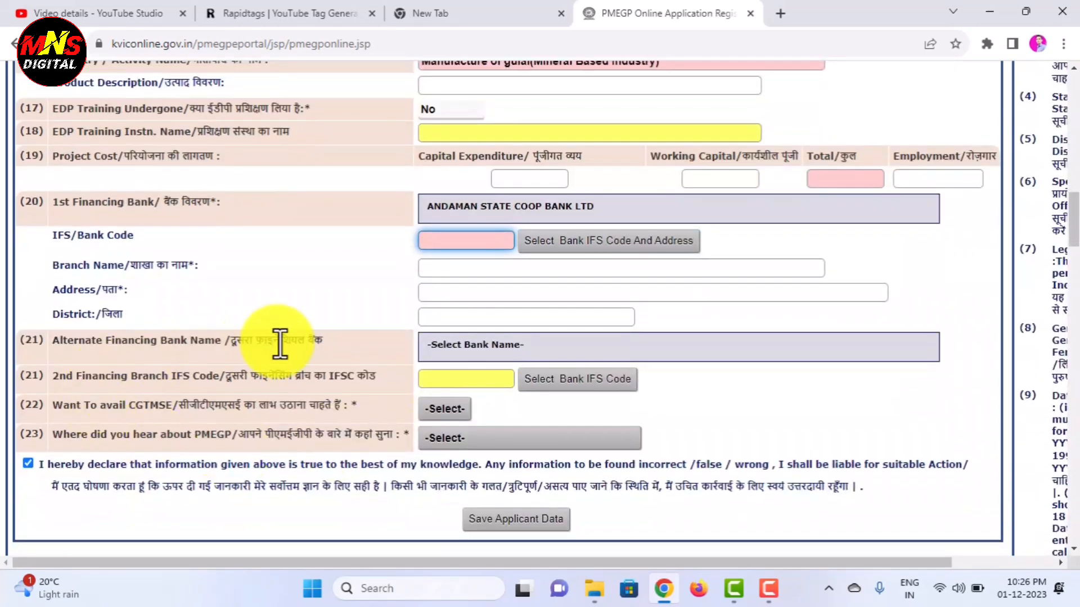
click(462, 346)
click(475, 356)
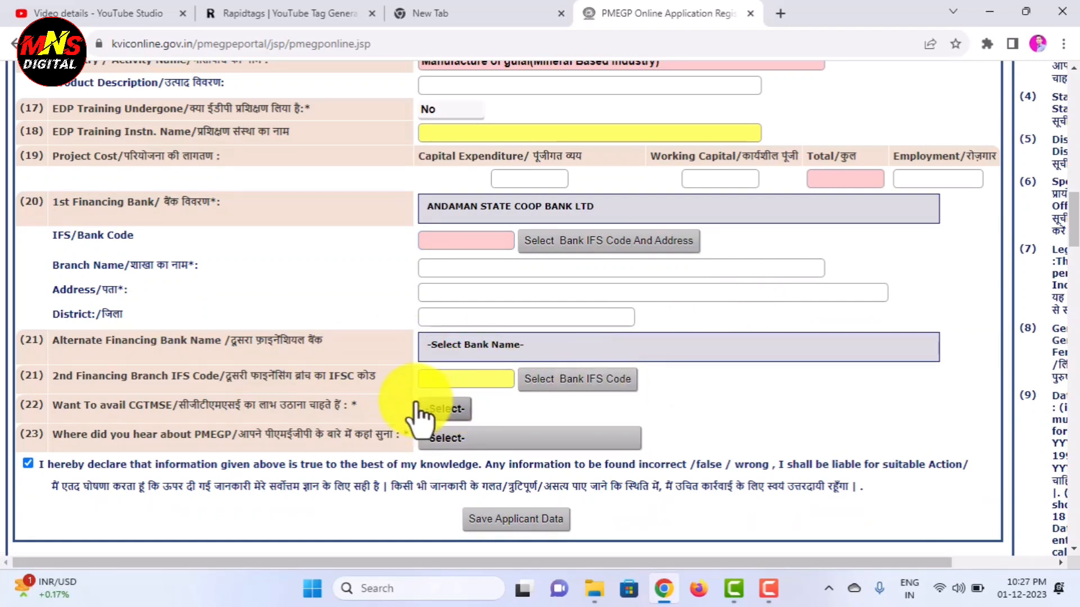
- Set CGTMSE to Yes and the PMEGP information source to Internet Advertisement, and try to save the applicant data
click(433, 409)
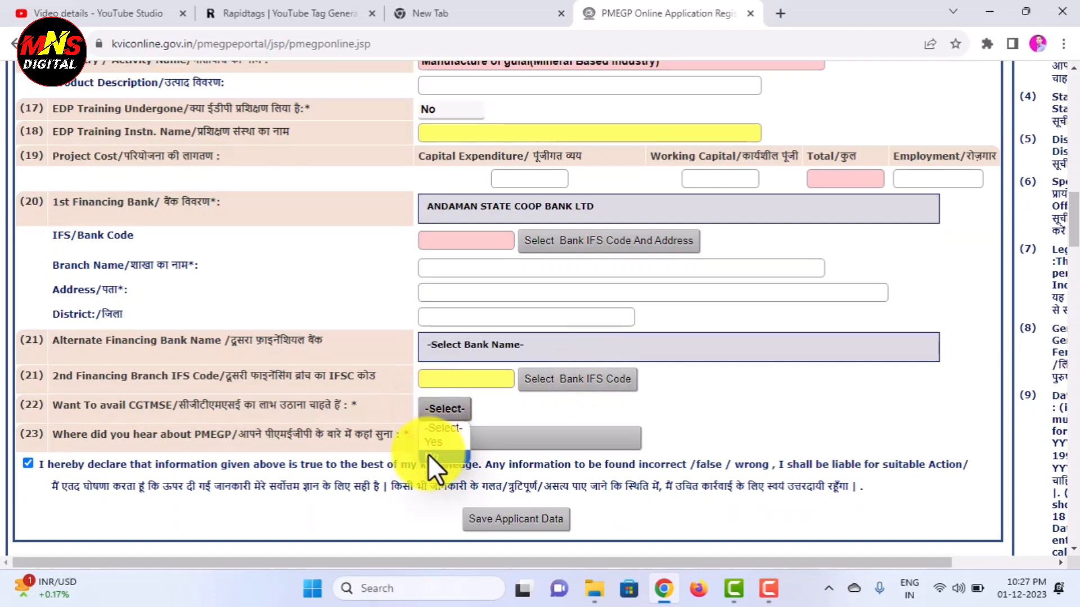
click(428, 443)
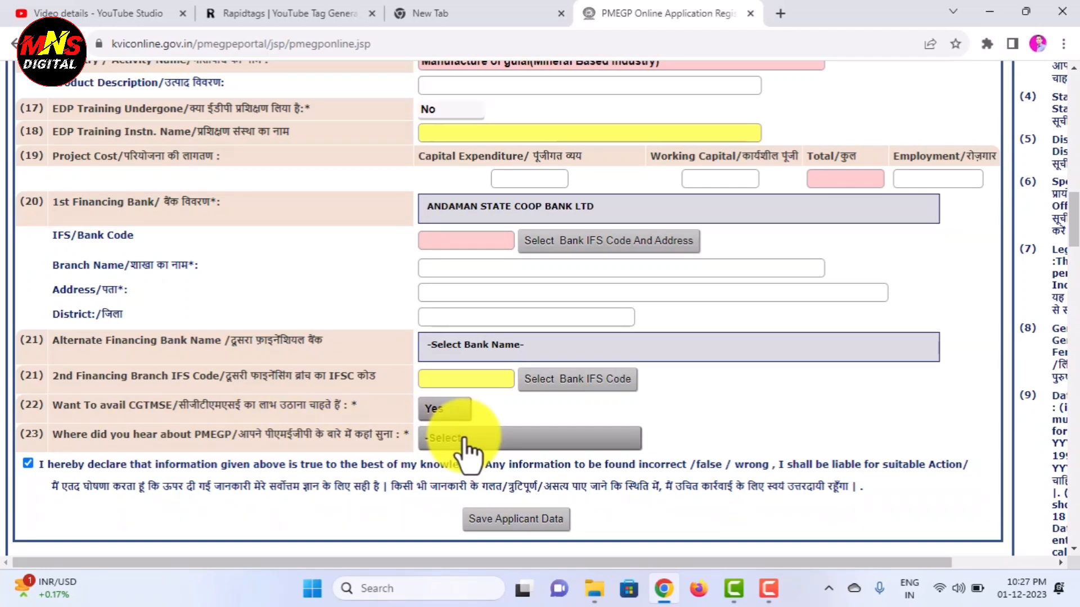
click(445, 436)
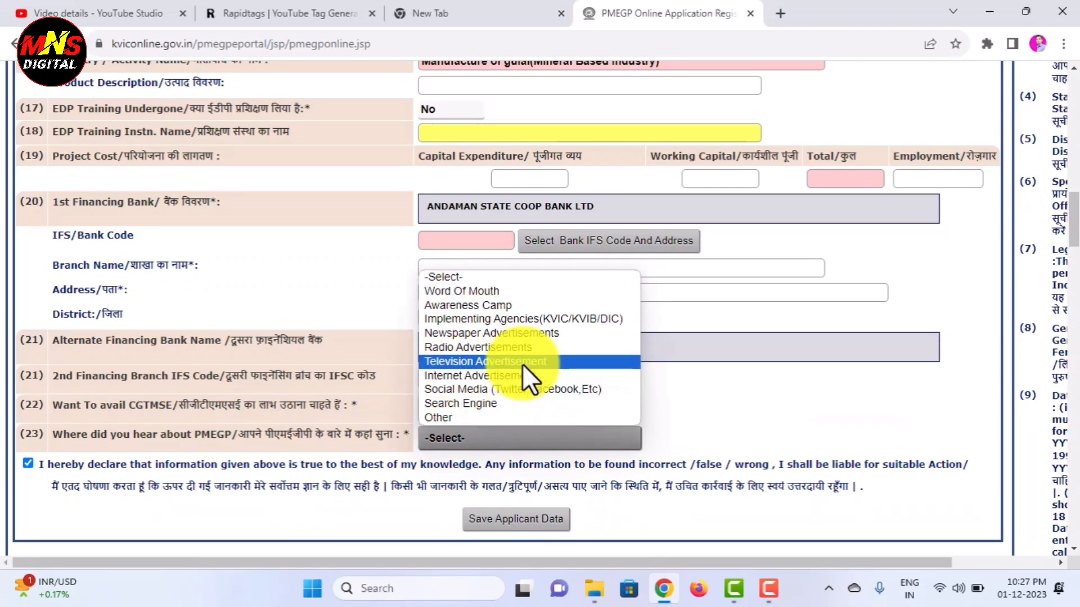
click(480, 377)
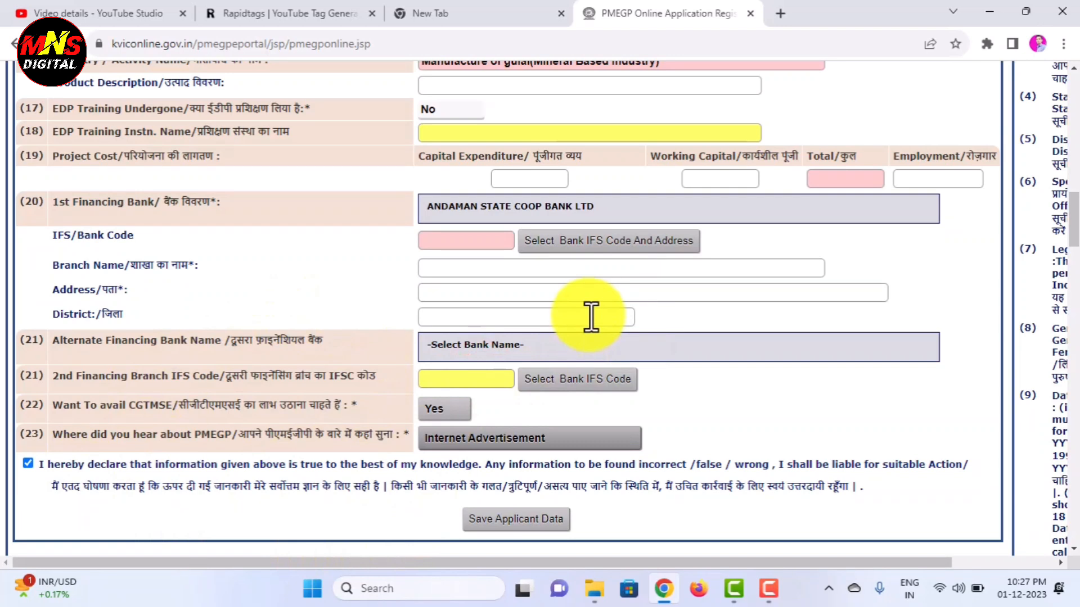
click(493, 525)
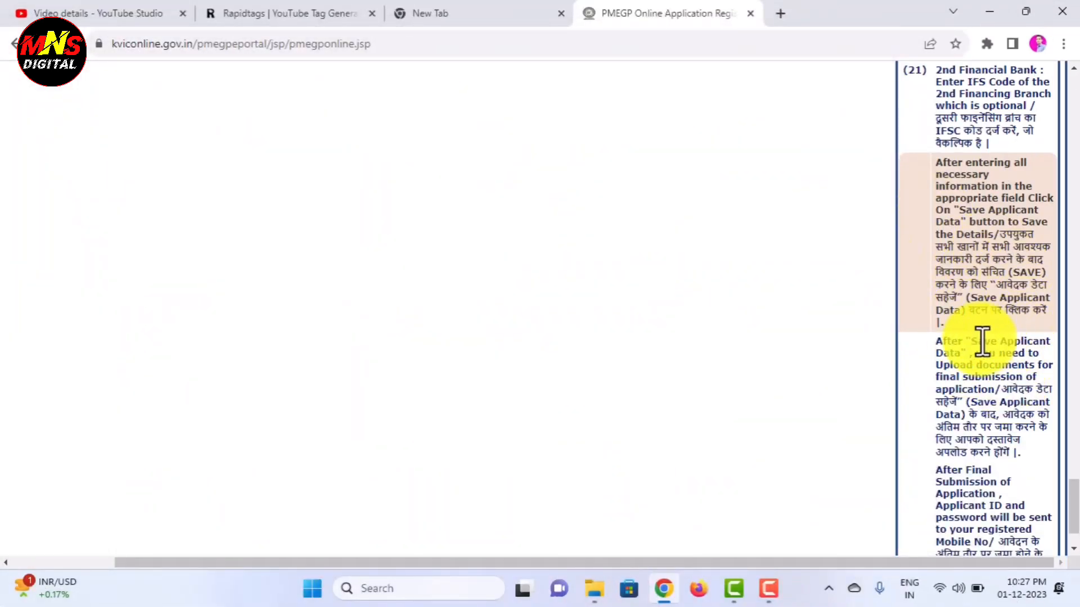
- Read the guidelines on saving applicant data, uploading documents and final submission, and return to the start of the form
drag(988, 386, 984, 396)
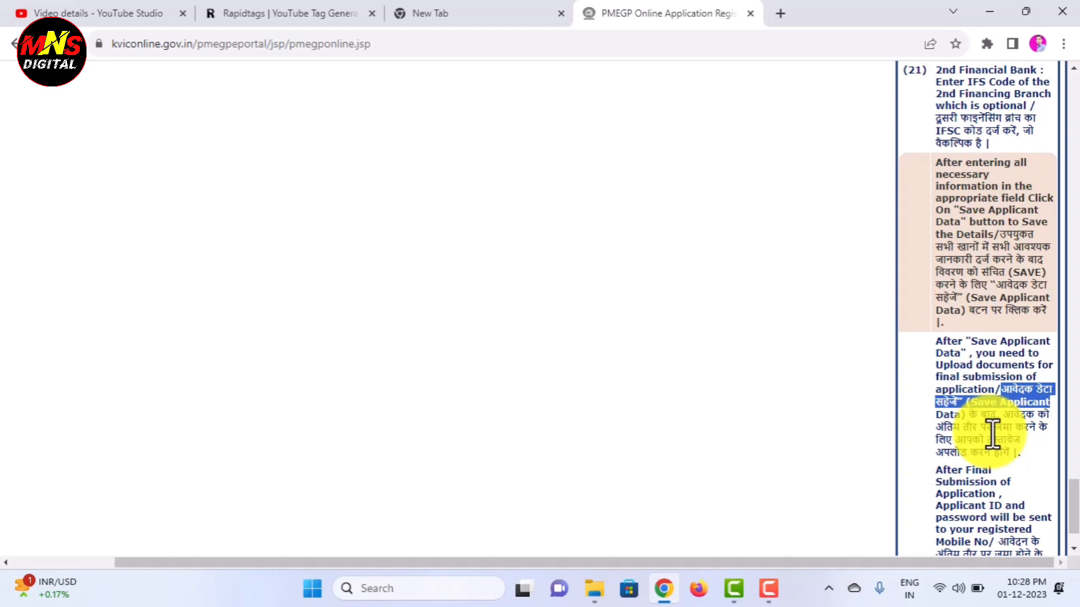
scroll(993, 436, down, 2)
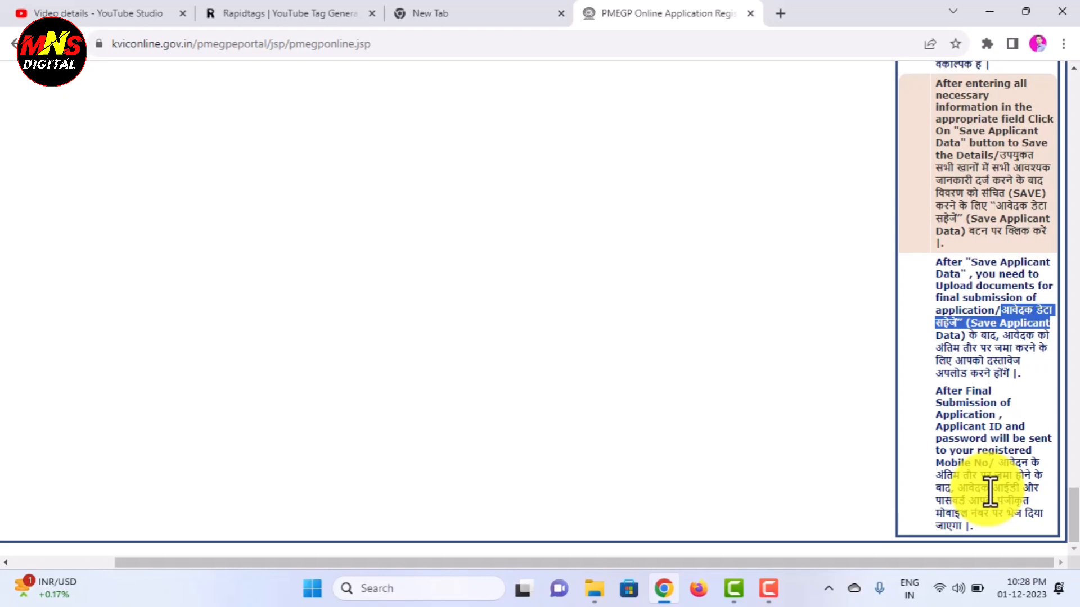
scroll(989, 490, up, 20)
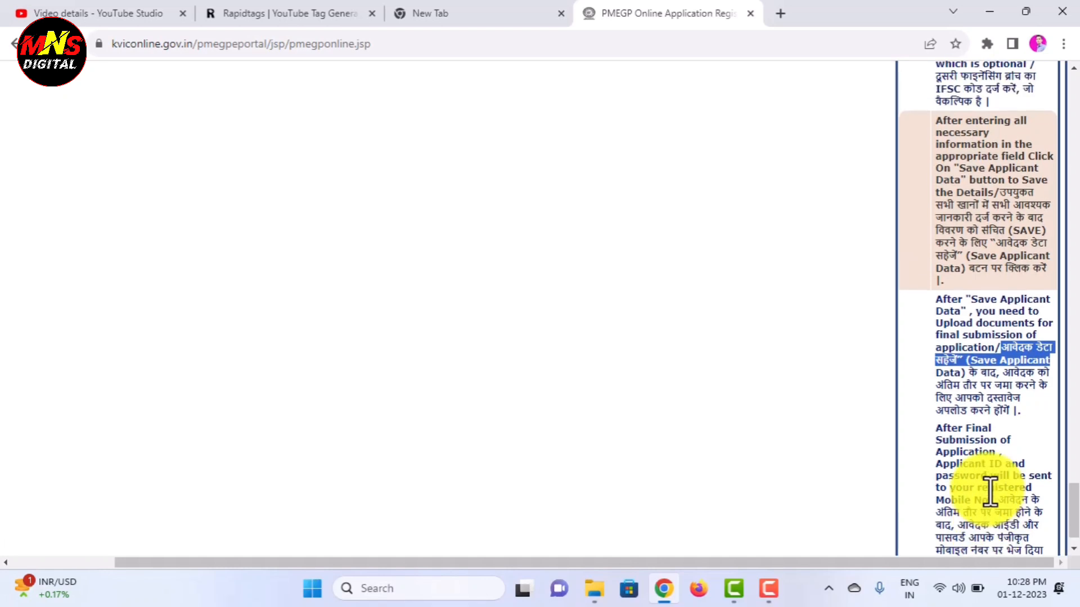
scroll(990, 489, up, 10)
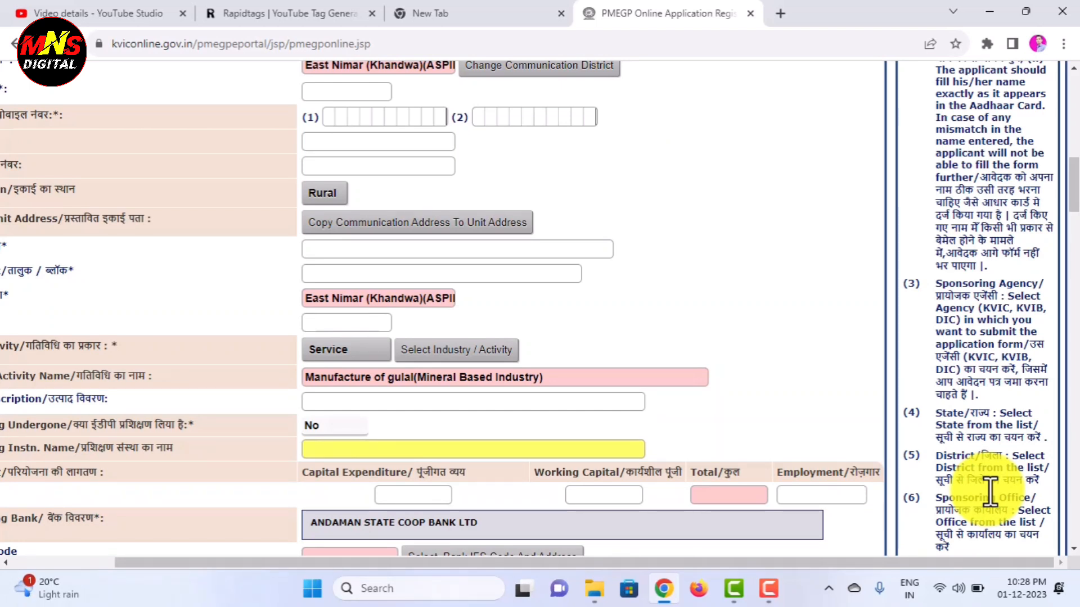
scroll(725, 248, up, 15)
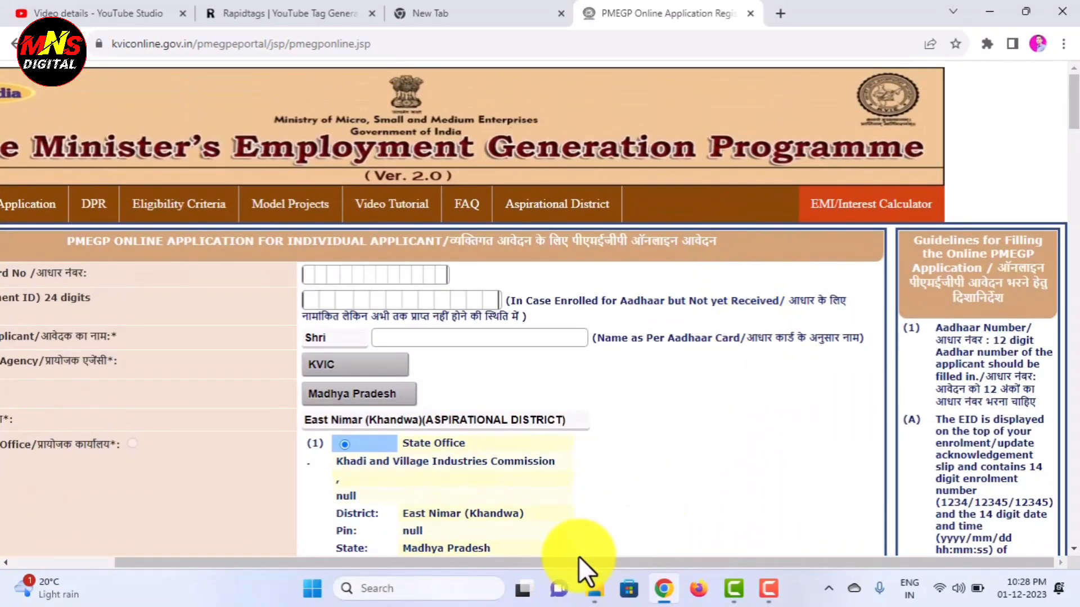
drag(498, 562, 228, 549)
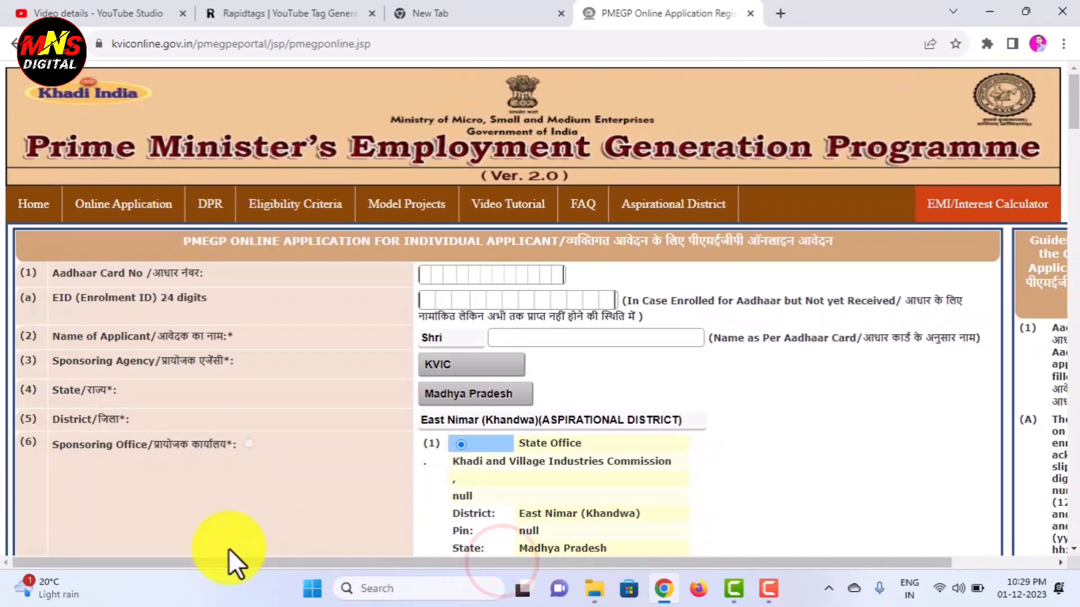